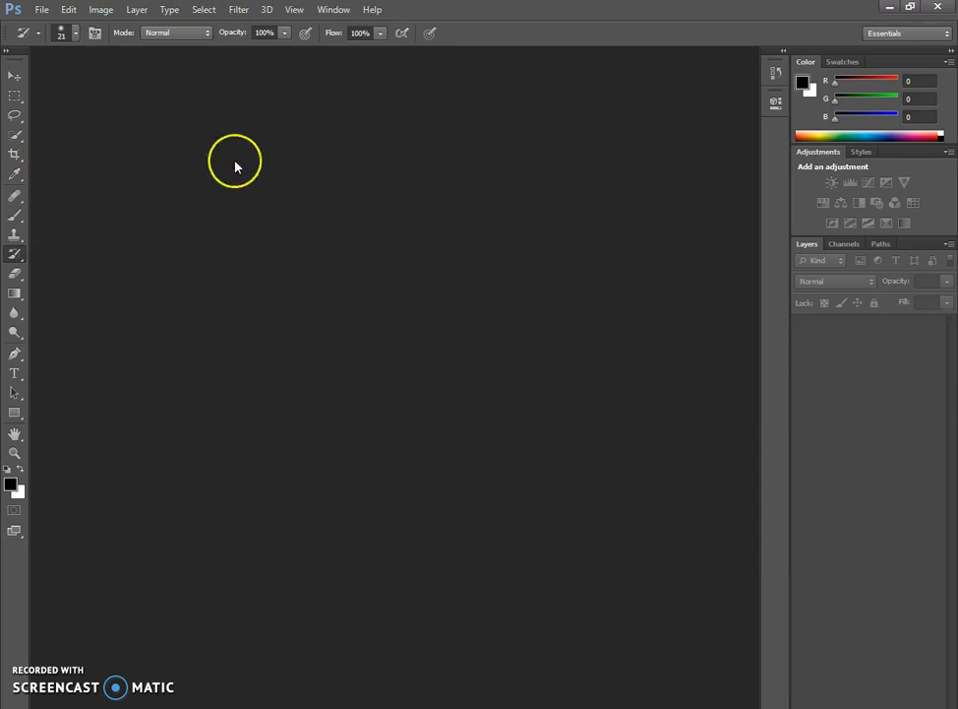
- Open African-sunset-BEFORE.jpg from the photography edits folder on the desktop
{"action": "left_click", "coordinate": [40, 11]}
{"action": "left_click", "coordinate": [62, 44]}
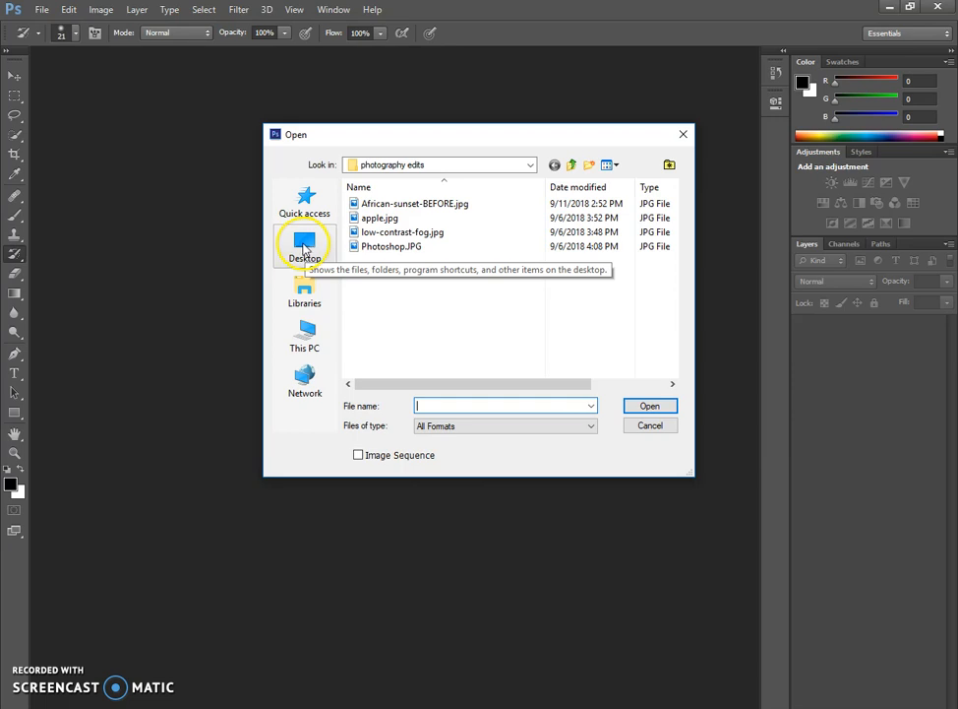
{"action": "left_click", "coordinate": [306, 248]}
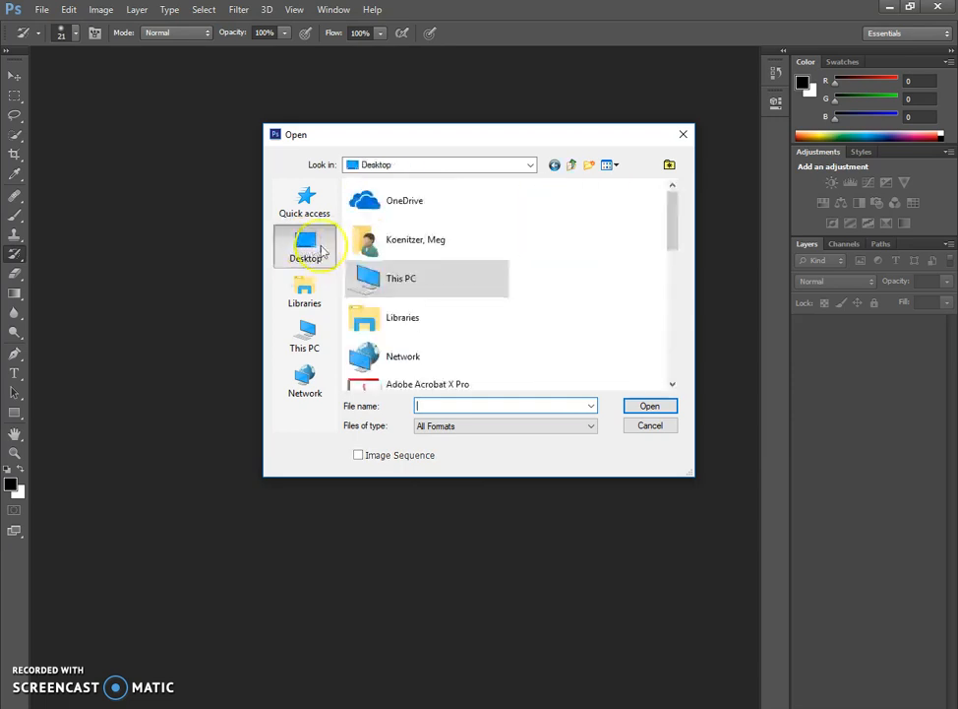
{"action": "scroll", "coordinate": [590, 286], "scroll_direction": "down", "scroll_amount": 2}
{"action": "left_click_drag", "start_coordinate": [669, 250], "coordinate": [676, 360]}
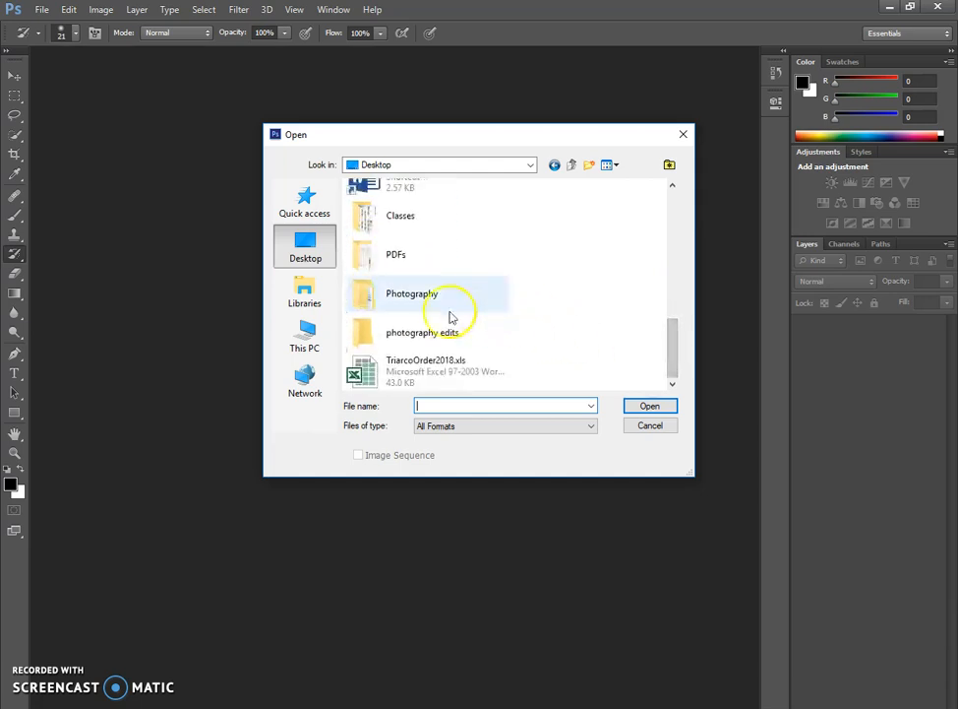
{"action": "double_click", "coordinate": [391, 295]}
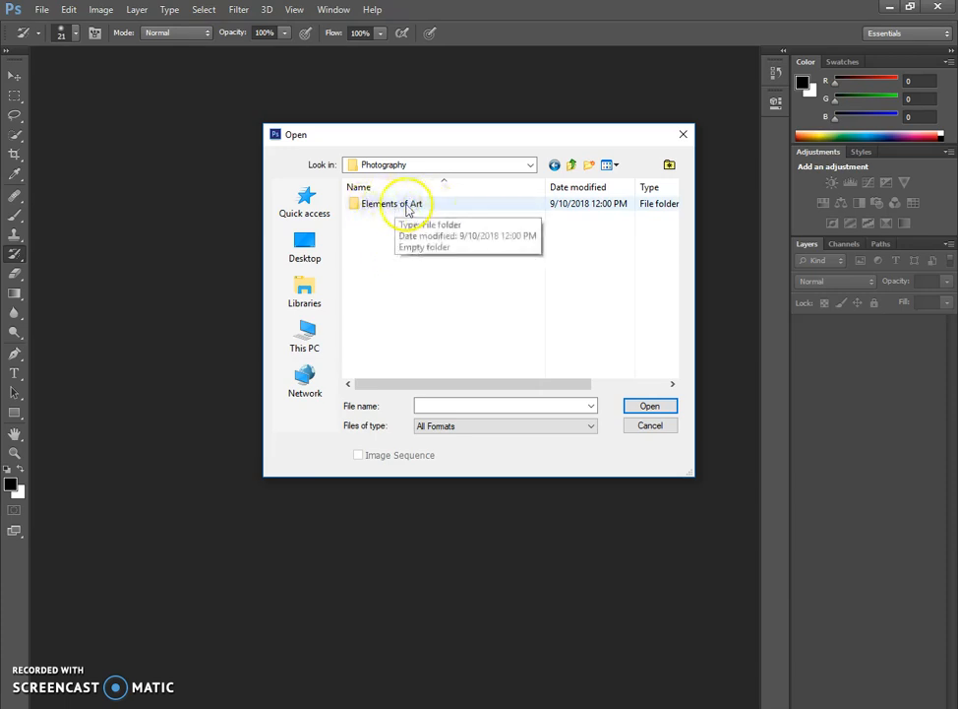
{"action": "left_click", "coordinate": [307, 246]}
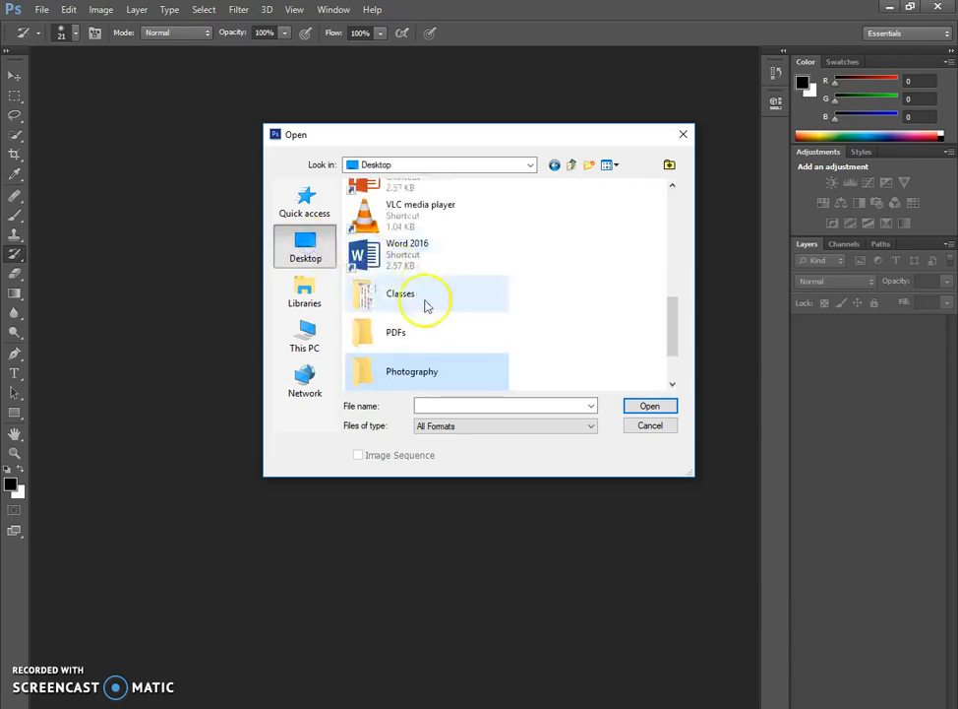
{"action": "left_click_drag", "start_coordinate": [672, 328], "coordinate": [672, 346]}
{"action": "double_click", "coordinate": [434, 334]}
{"action": "double_click", "coordinate": [410, 205]}
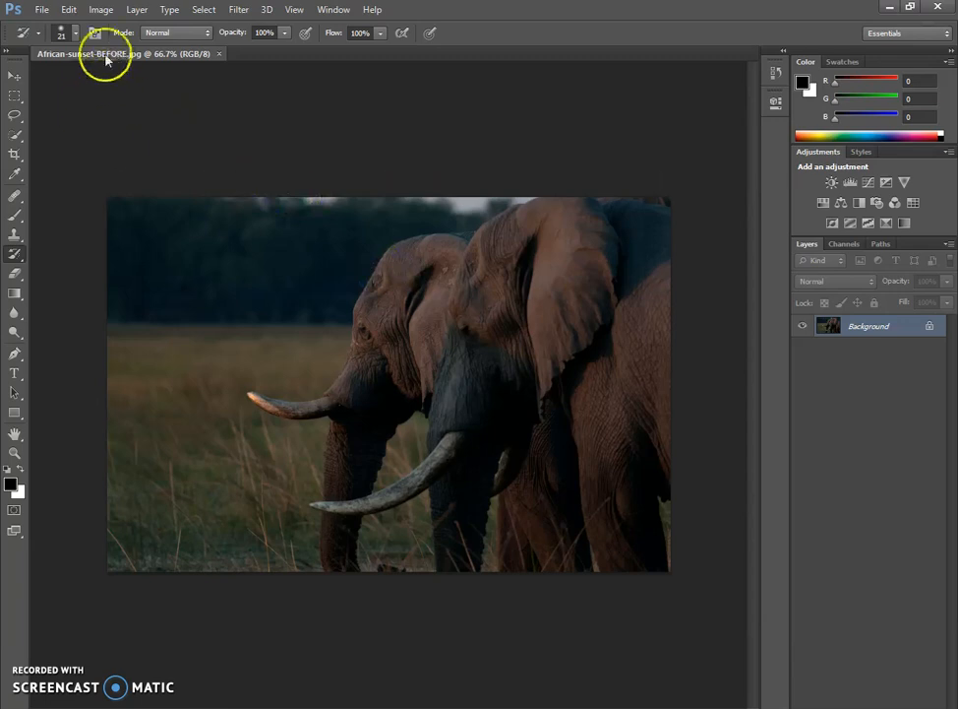
- Brighten the elephant photo with an Exposure adjustment of +2.66, leaving offset and gamma correction at their defaults
{"action": "left_click", "coordinate": [100, 11]}
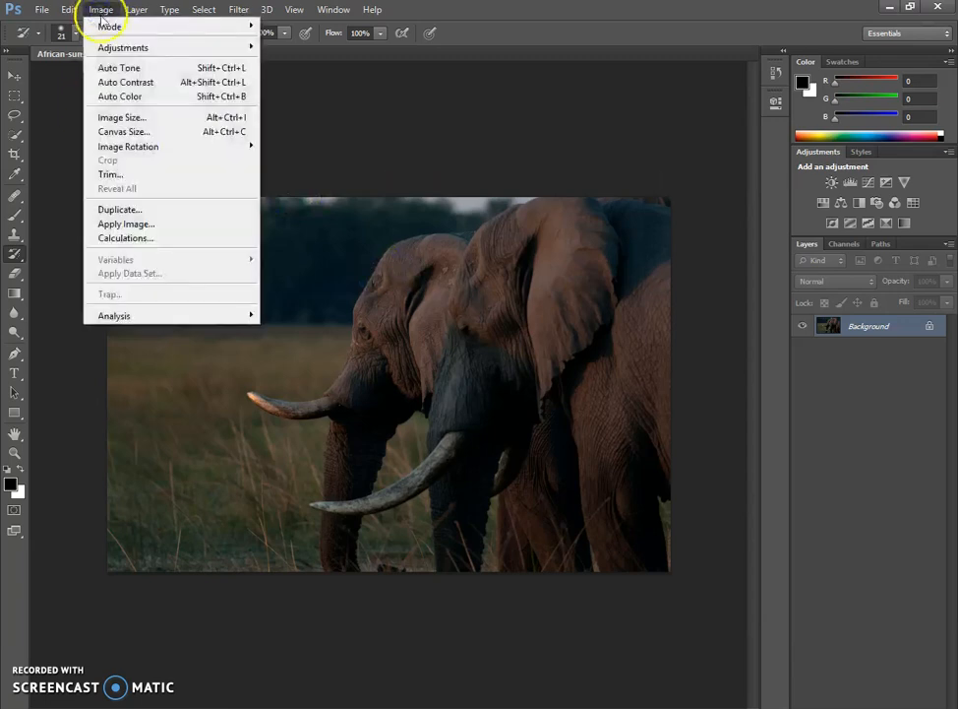
{"action": "mouse_move", "coordinate": [109, 26]}
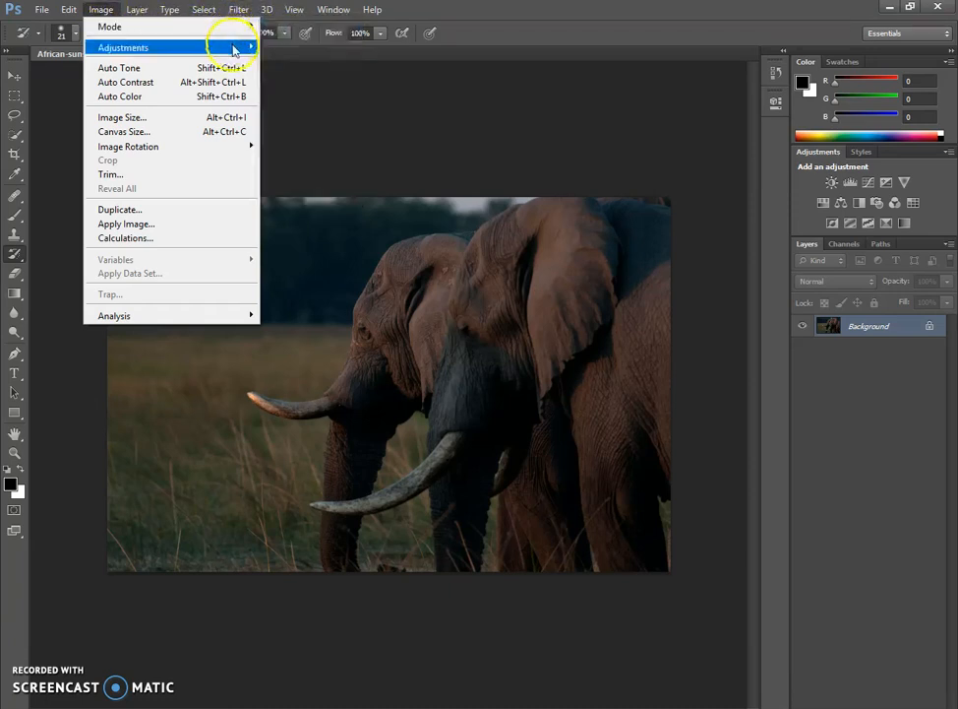
{"action": "mouse_move", "coordinate": [234, 48]}
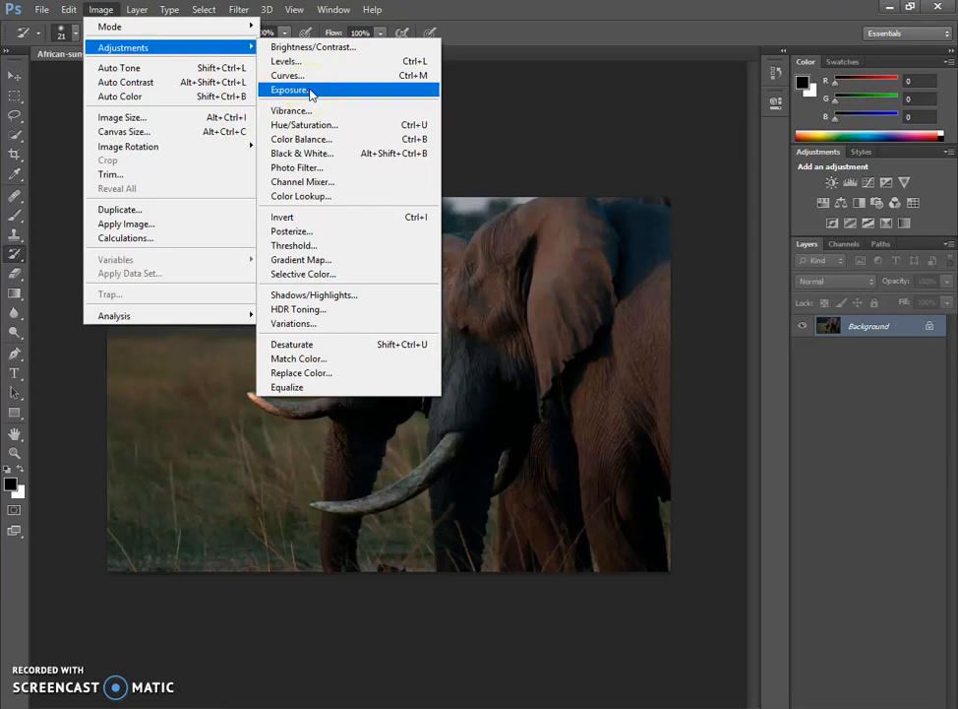
{"action": "left_click", "coordinate": [310, 91]}
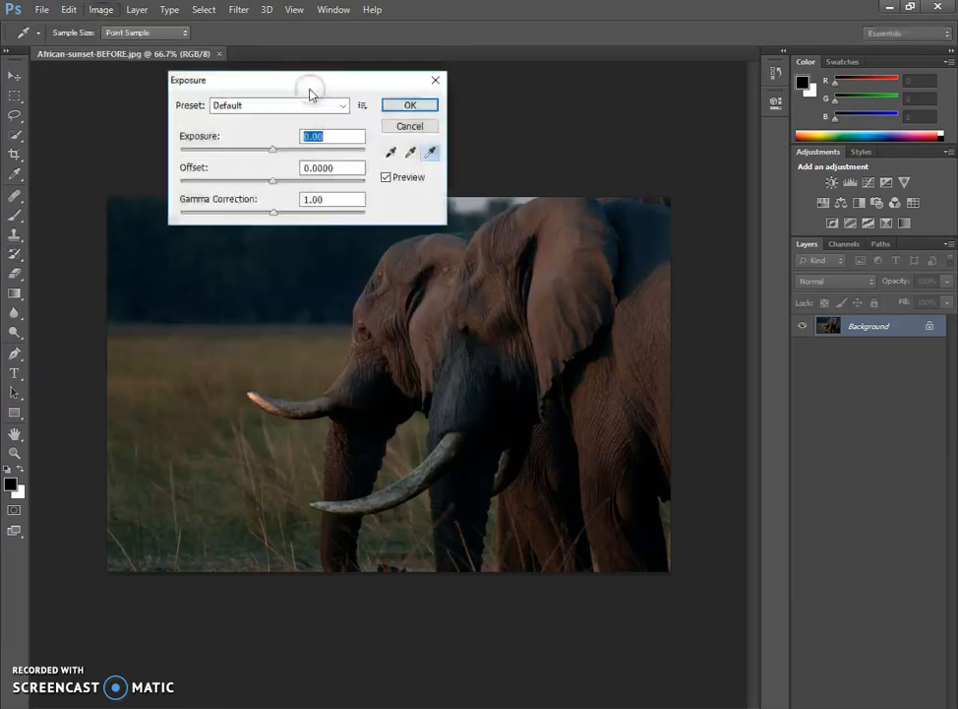
{"action": "left_click_drag", "start_coordinate": [310, 90], "coordinate": [231, 88]}
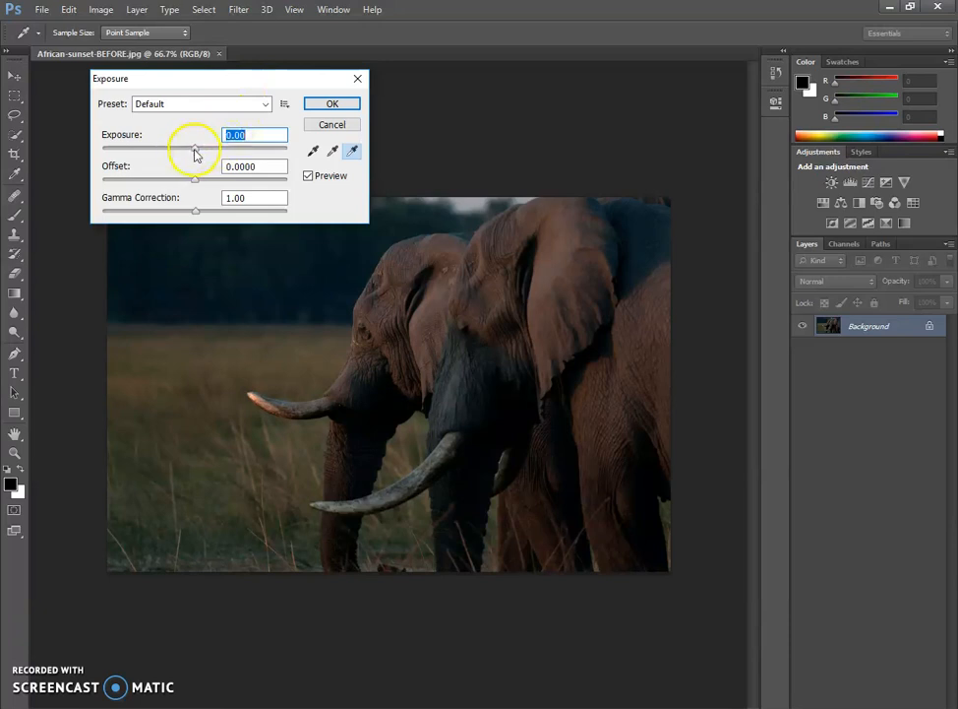
{"action": "left_click_drag", "start_coordinate": [197, 150], "coordinate": [250, 150]}
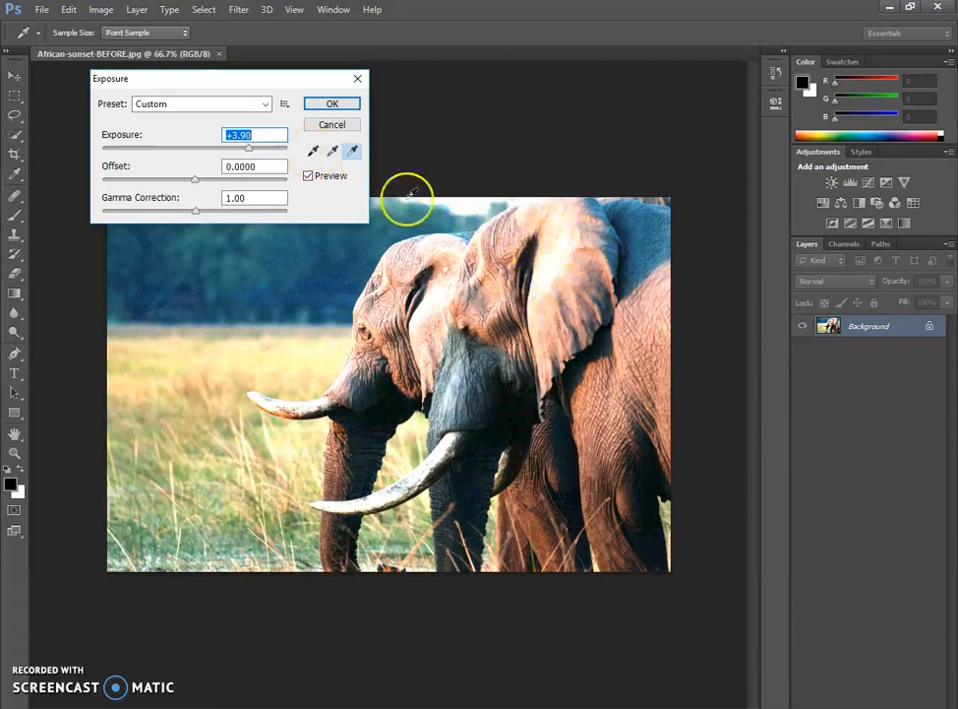
{"action": "left_click_drag", "start_coordinate": [248, 147], "coordinate": [254, 151]}
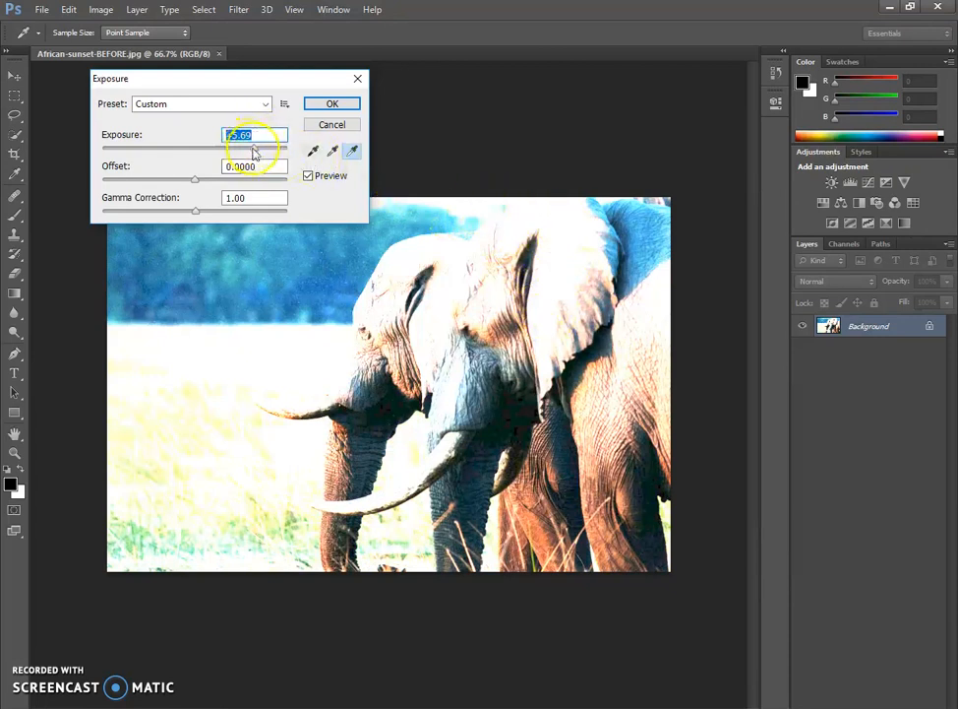
{"action": "left_click_drag", "start_coordinate": [255, 149], "coordinate": [232, 149]}
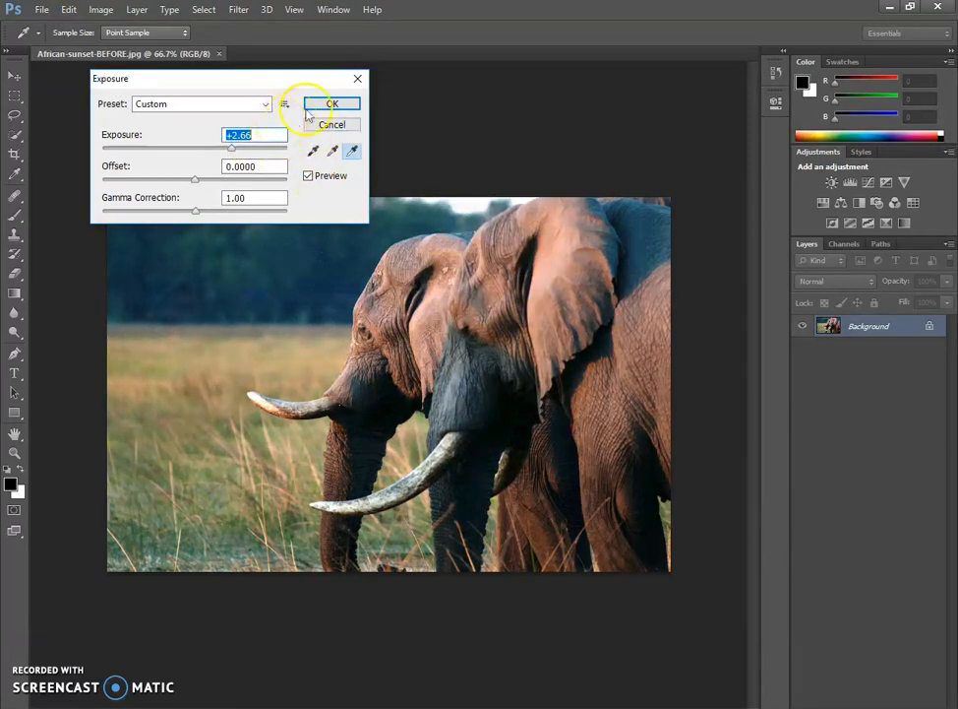
{"action": "left_click", "coordinate": [330, 104]}
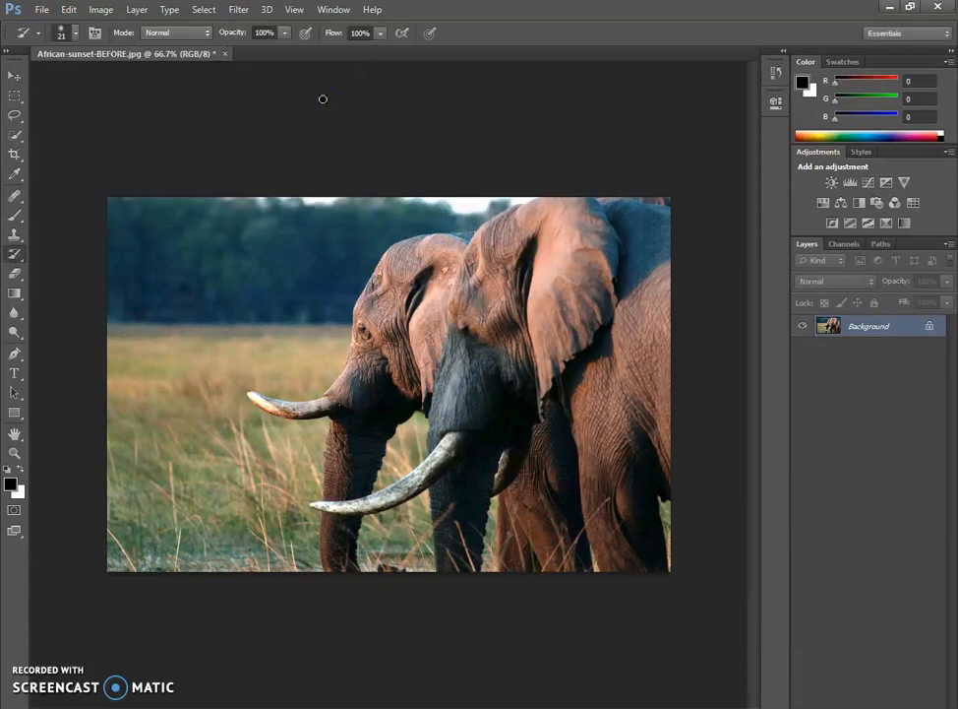
- Apply a Brightness/Contrast adjustment to the photo with the contrast set to 29
{"action": "left_click", "coordinate": [102, 10]}
{"action": "mouse_move", "coordinate": [123, 46]}
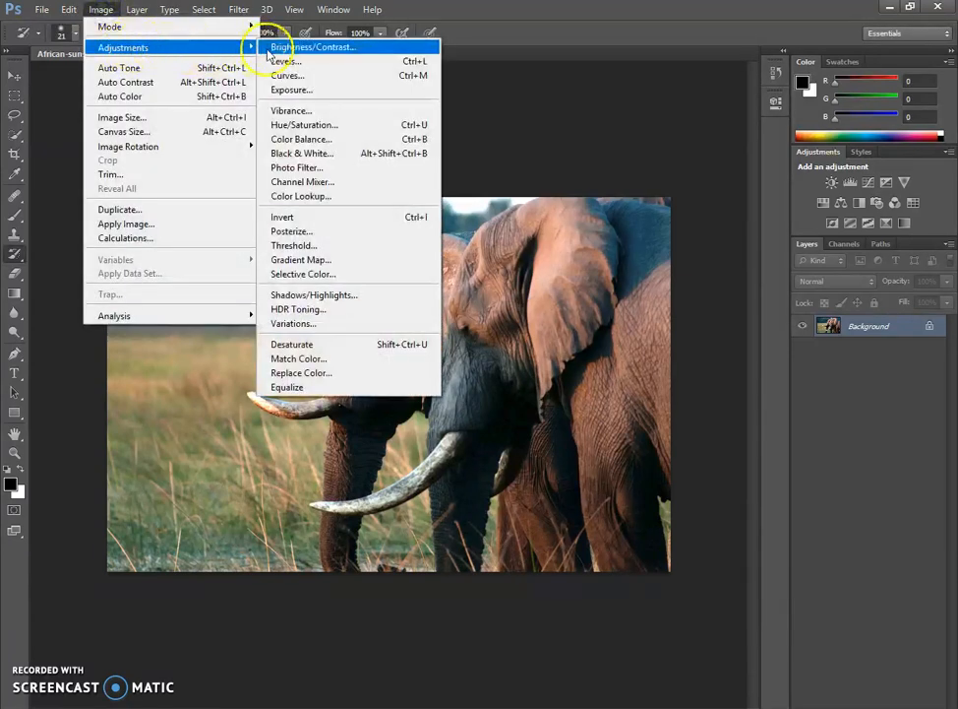
{"action": "left_click", "coordinate": [350, 49]}
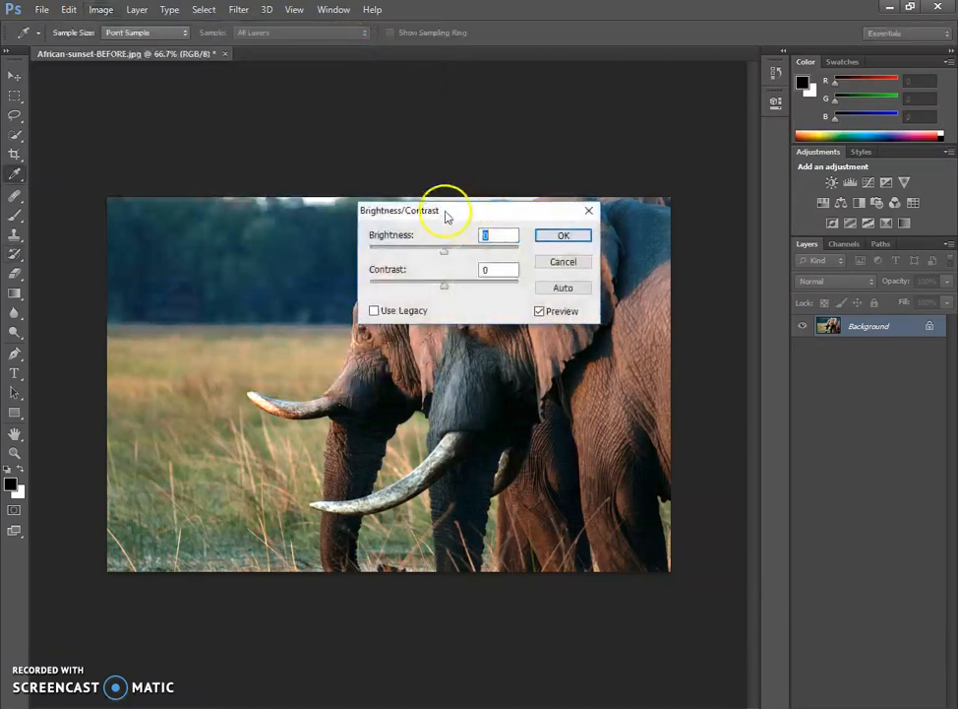
{"action": "left_click_drag", "start_coordinate": [439, 204], "coordinate": [526, 137]}
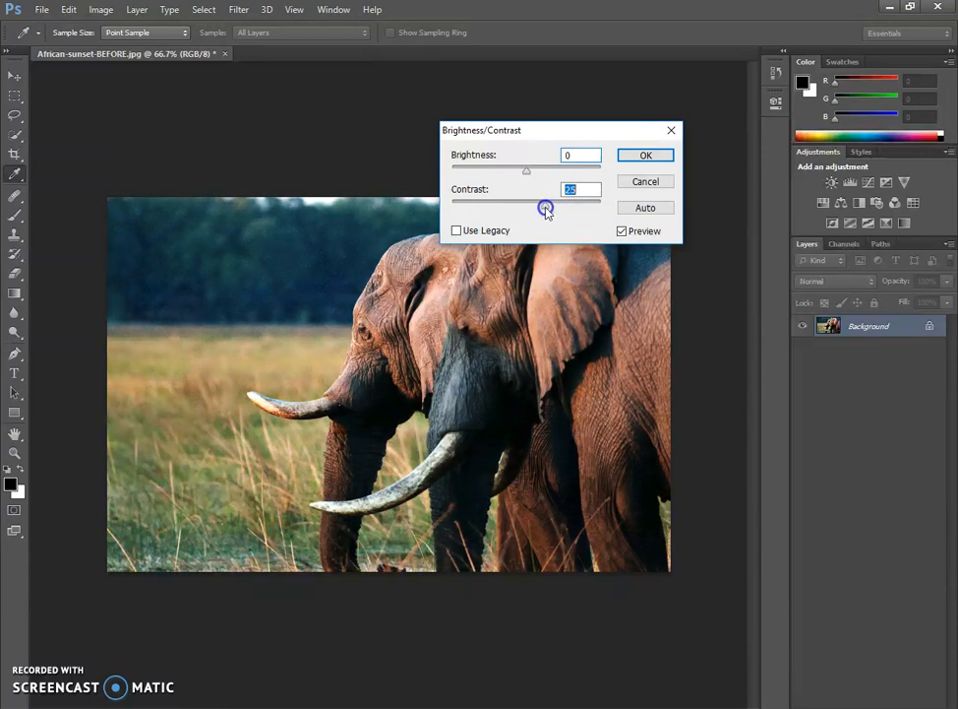
{"action": "left_click_drag", "start_coordinate": [551, 211], "coordinate": [548, 209]}
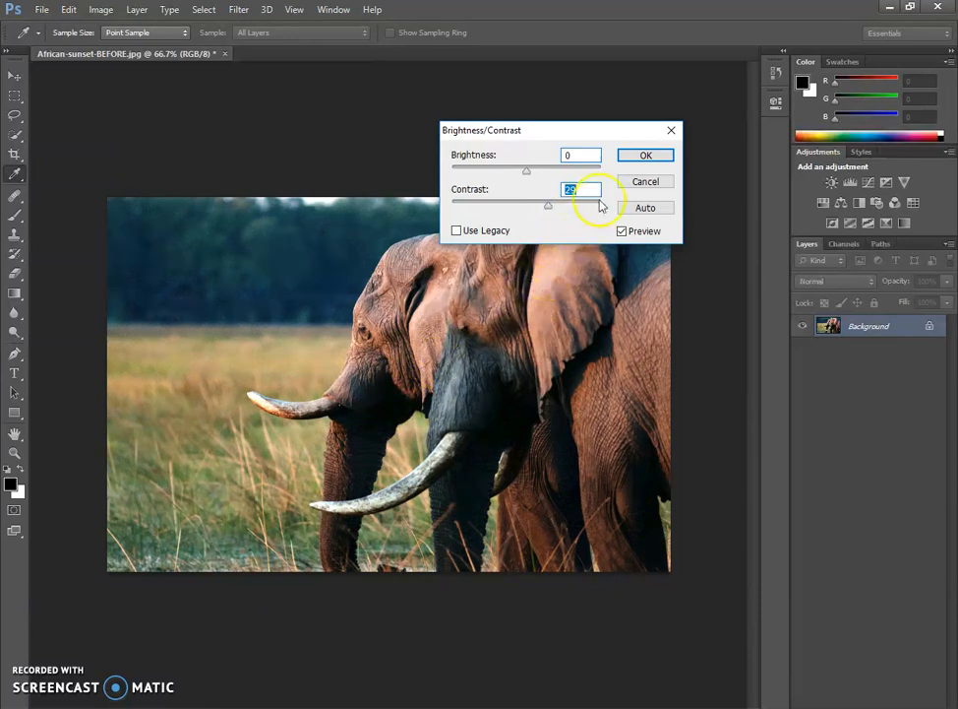
{"action": "left_click", "coordinate": [641, 157]}
{"action": "key", "text": "y"}
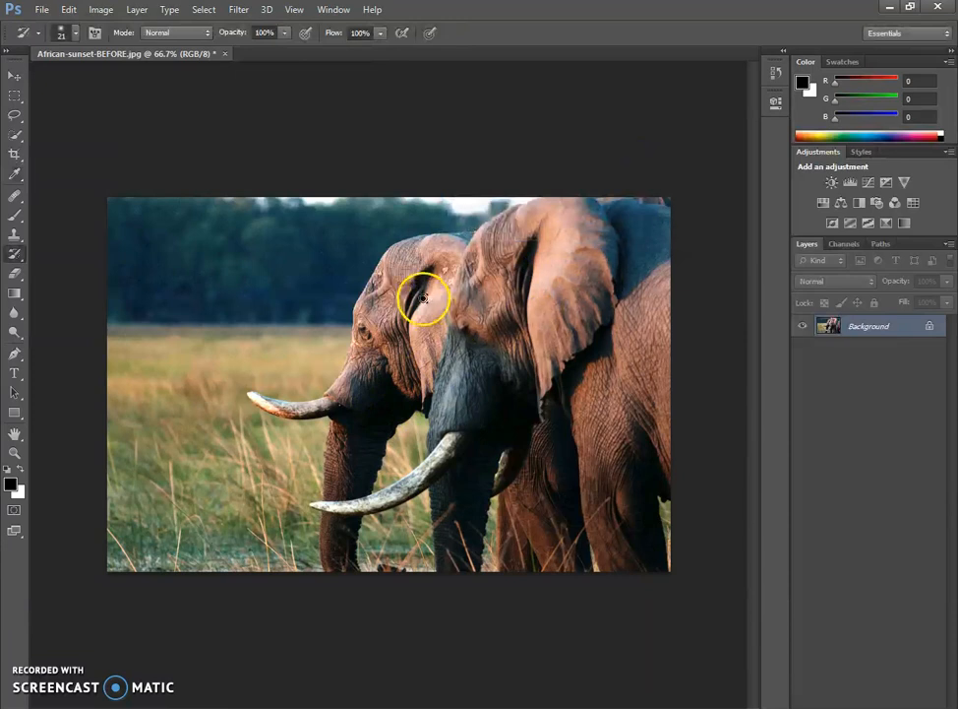
- Apply a Hue/Saturation adjustment to the photo with hue +3 and saturation +16
{"action": "left_click", "coordinate": [102, 10]}
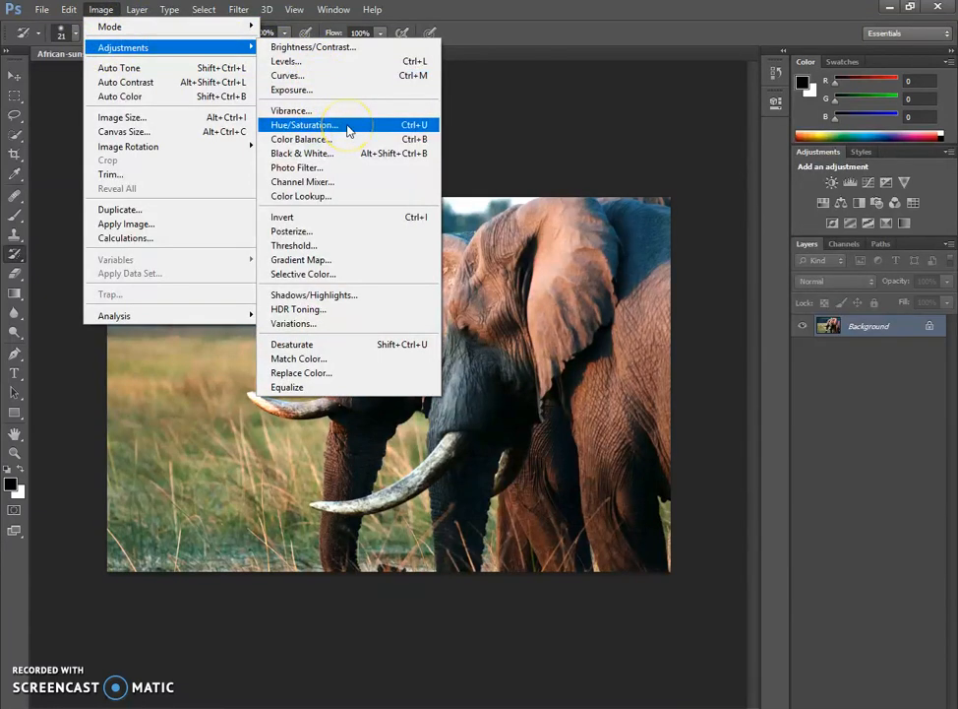
{"action": "left_click", "coordinate": [348, 128]}
{"action": "left_click_drag", "start_coordinate": [419, 163], "coordinate": [143, 101]}
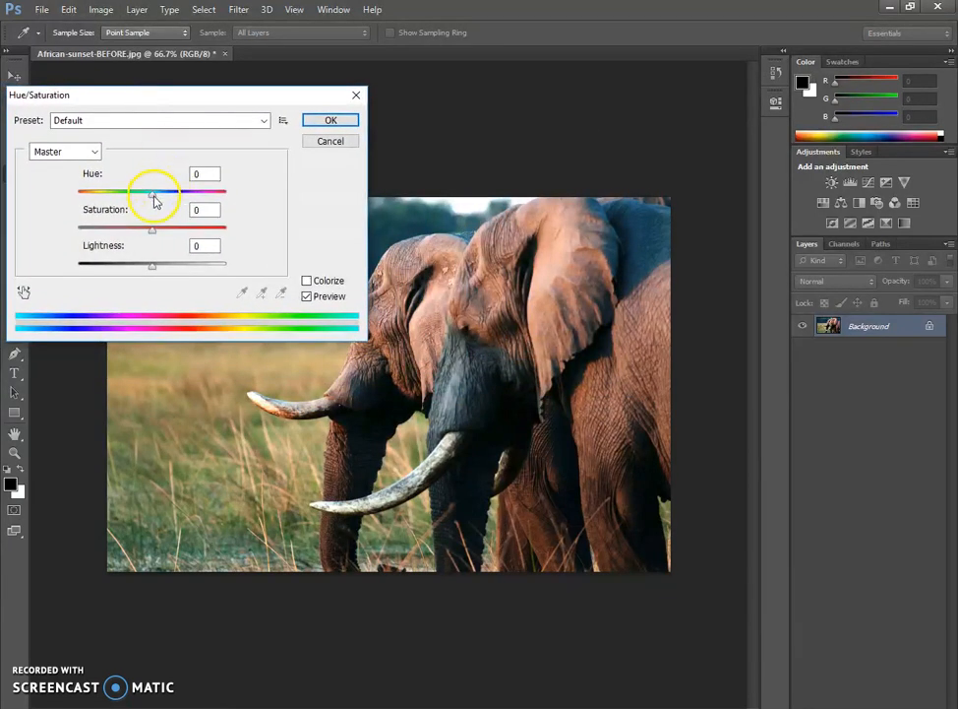
{"action": "left_click_drag", "start_coordinate": [153, 200], "coordinate": [165, 200]}
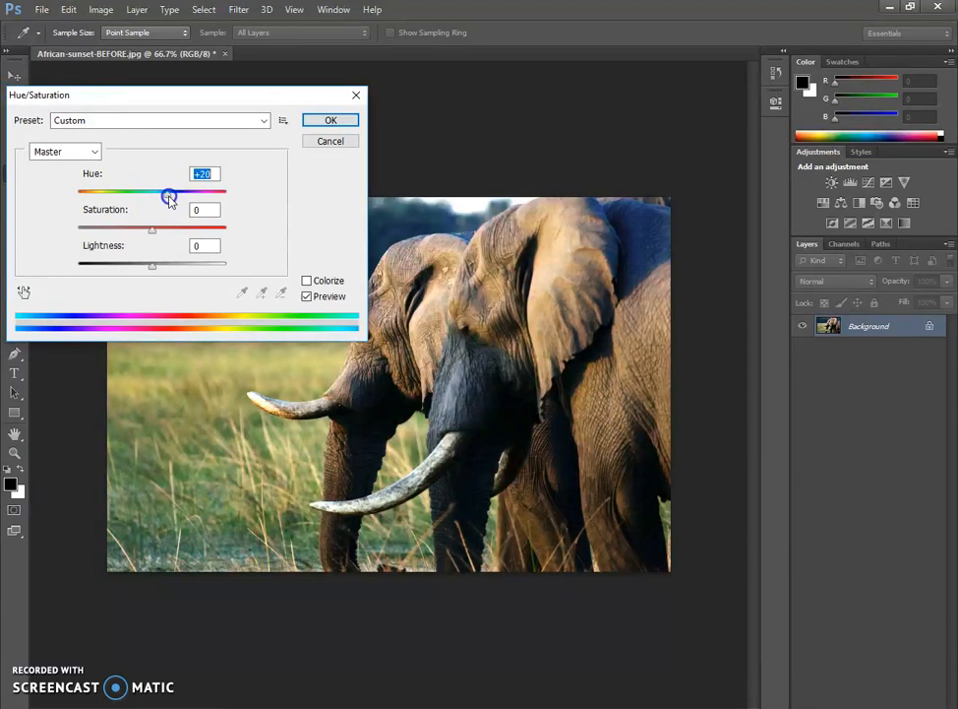
{"action": "mouse_move", "coordinate": [172, 200]}
{"action": "left_mouse_down"}
{"action": "mouse_move", "coordinate": [135, 199]}
{"action": "mouse_move", "coordinate": [171, 195]}
{"action": "mouse_move", "coordinate": [159, 197]}
{"action": "left_mouse_up"}
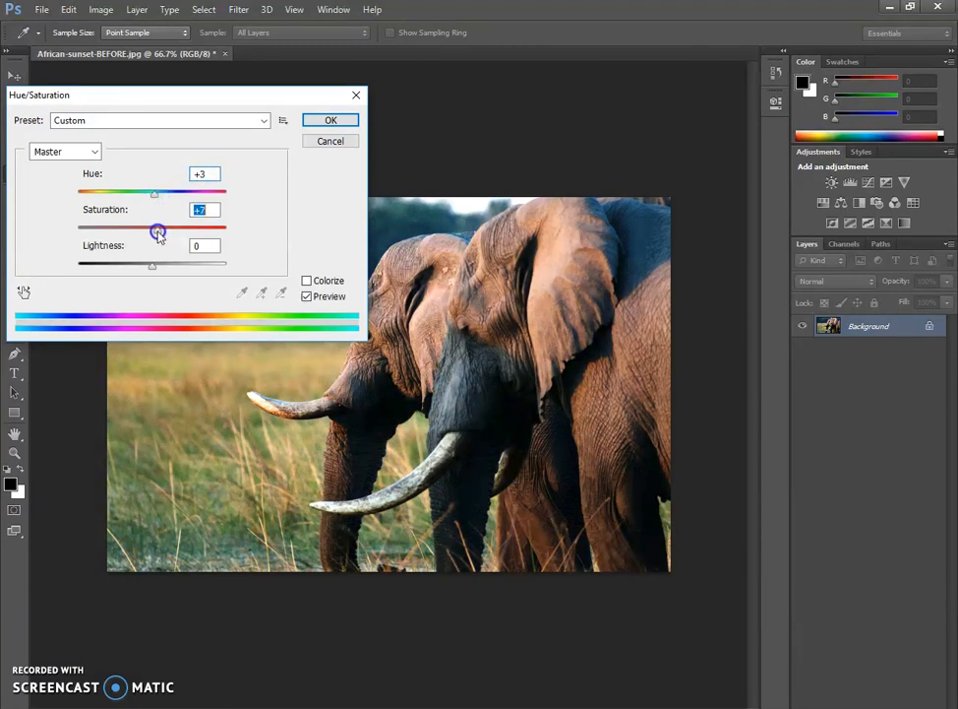
{"action": "mouse_move", "coordinate": [170, 233]}
{"action": "left_mouse_down"}
{"action": "mouse_move", "coordinate": [192, 234]}
{"action": "mouse_move", "coordinate": [164, 236]}
{"action": "left_mouse_up"}
{"action": "left_click_drag", "start_coordinate": [196, 99], "coordinate": [229, 77]}
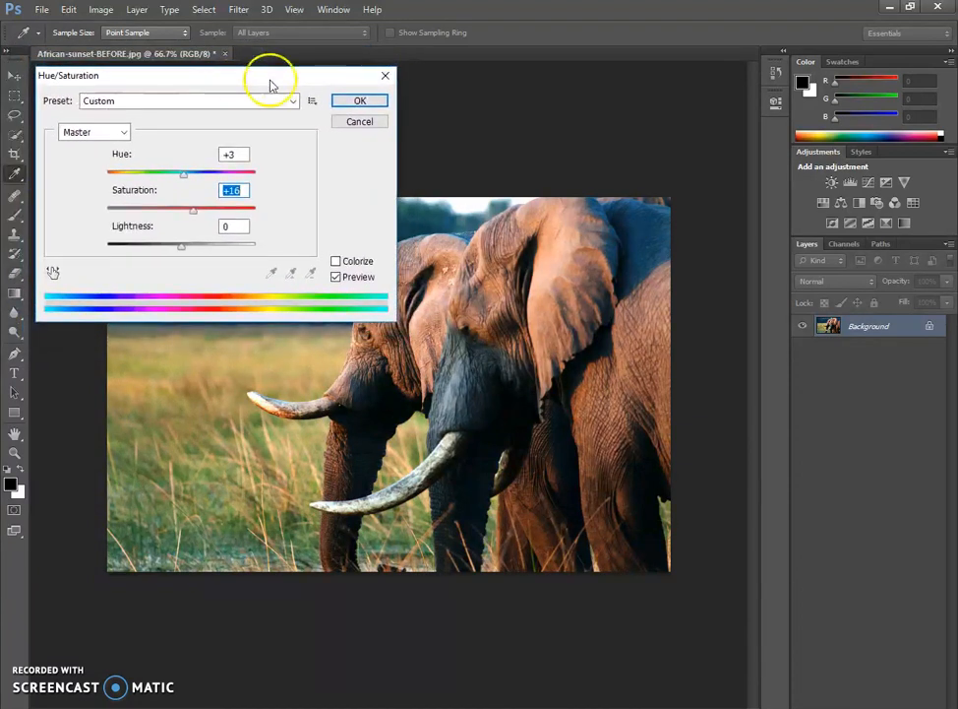
{"action": "left_click", "coordinate": [359, 102]}
{"action": "key", "text": "y"}
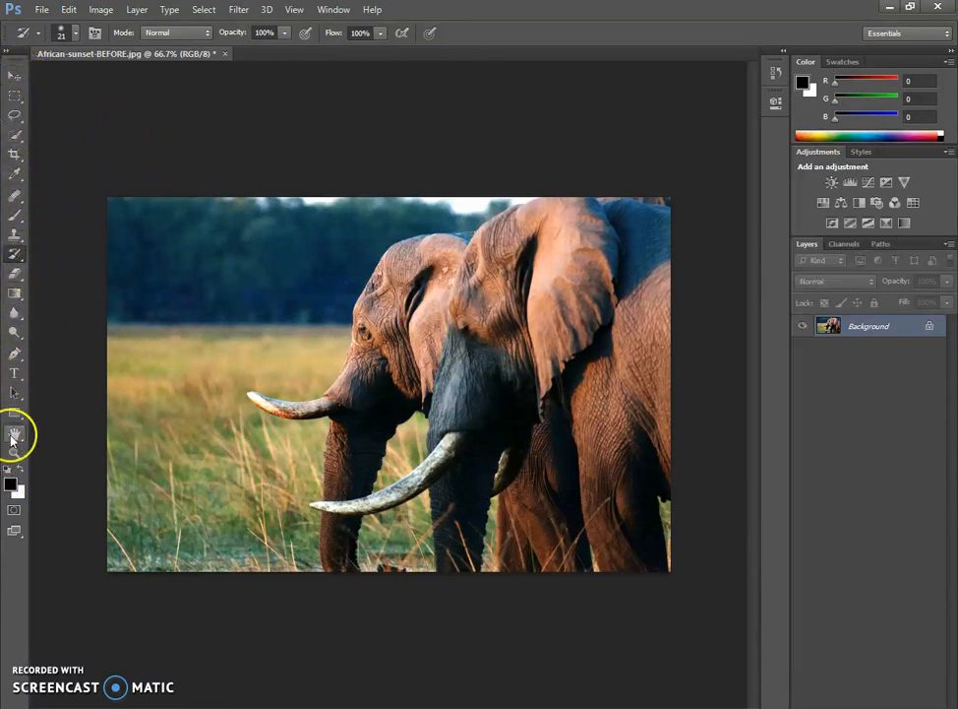
- Crop the photo inward from its upper-left corner, aligning the front elephant's eye with the upper-left rule-of-thirds intersection, and switch to the Move tool
{"action": "left_click", "coordinate": [15, 153]}
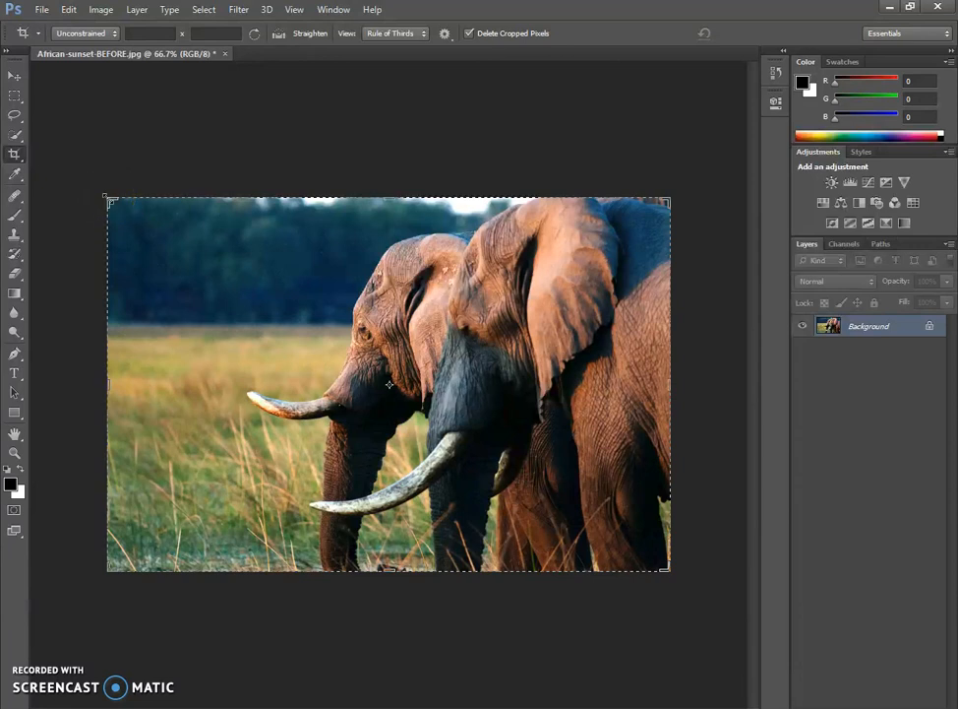
{"action": "left_click_drag", "start_coordinate": [109, 200], "coordinate": [94, 219]}
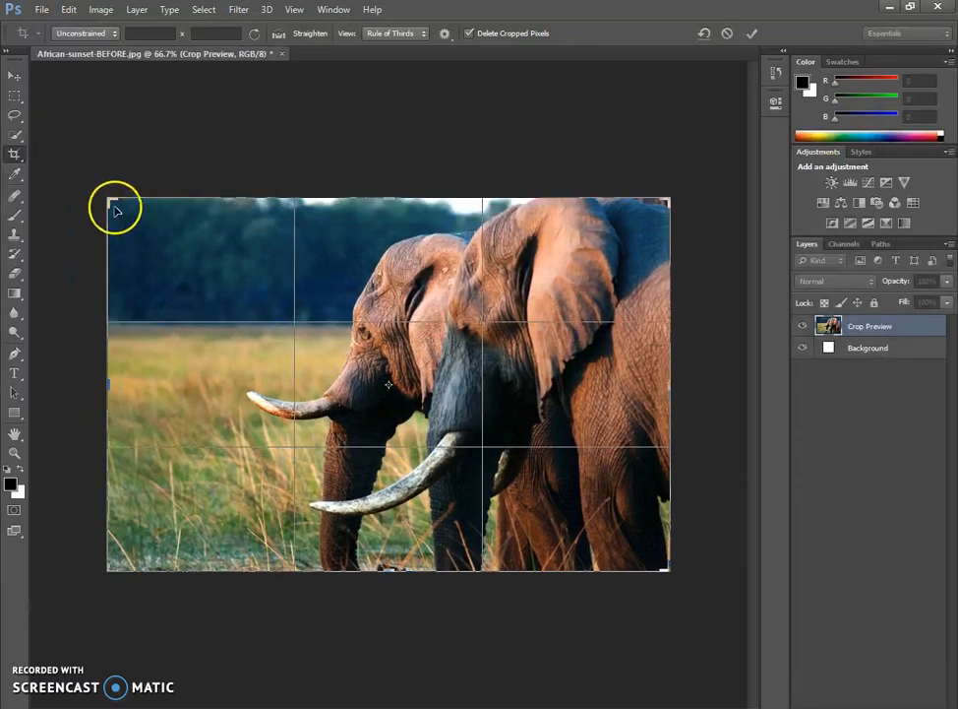
{"action": "mouse_move", "coordinate": [111, 216]}
{"action": "left_mouse_down"}
{"action": "mouse_move", "coordinate": [129, 248]}
{"action": "mouse_move", "coordinate": [126, 317]}
{"action": "mouse_move", "coordinate": [130, 272]}
{"action": "mouse_move", "coordinate": [231, 244]}
{"action": "mouse_move", "coordinate": [220, 229]}
{"action": "mouse_move", "coordinate": [137, 218]}
{"action": "mouse_move", "coordinate": [133, 236]}
{"action": "mouse_move", "coordinate": [159, 274]}
{"action": "mouse_move", "coordinate": [165, 234]}
{"action": "mouse_move", "coordinate": [122, 221]}
{"action": "mouse_move", "coordinate": [122, 203]}
{"action": "mouse_move", "coordinate": [109, 200]}
{"action": "left_mouse_up"}
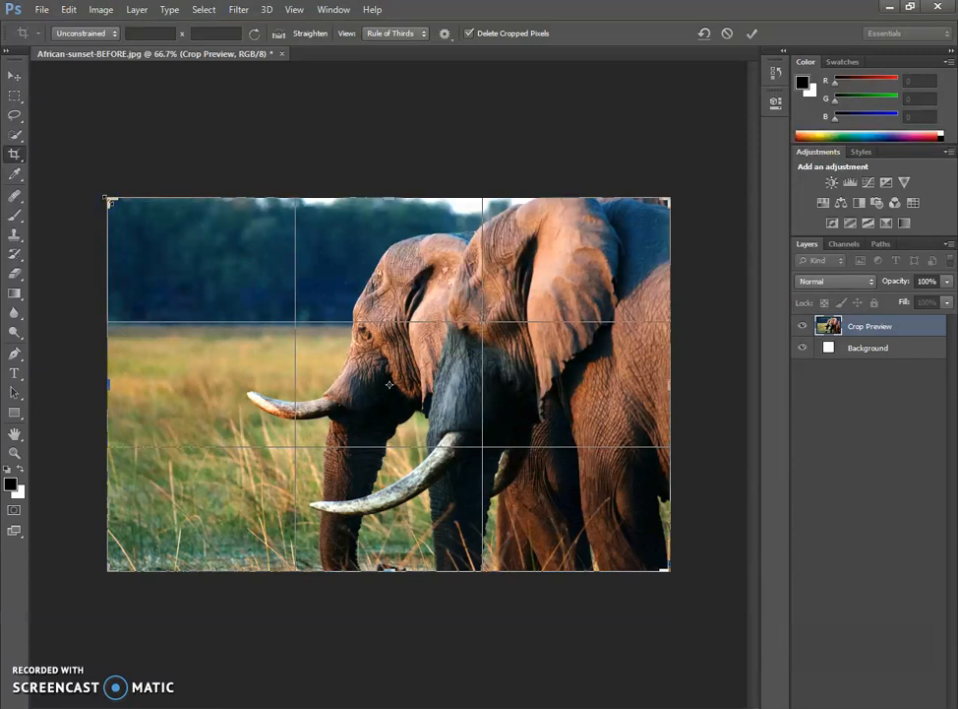
{"action": "left_click_drag", "start_coordinate": [109, 200], "coordinate": [145, 224]}
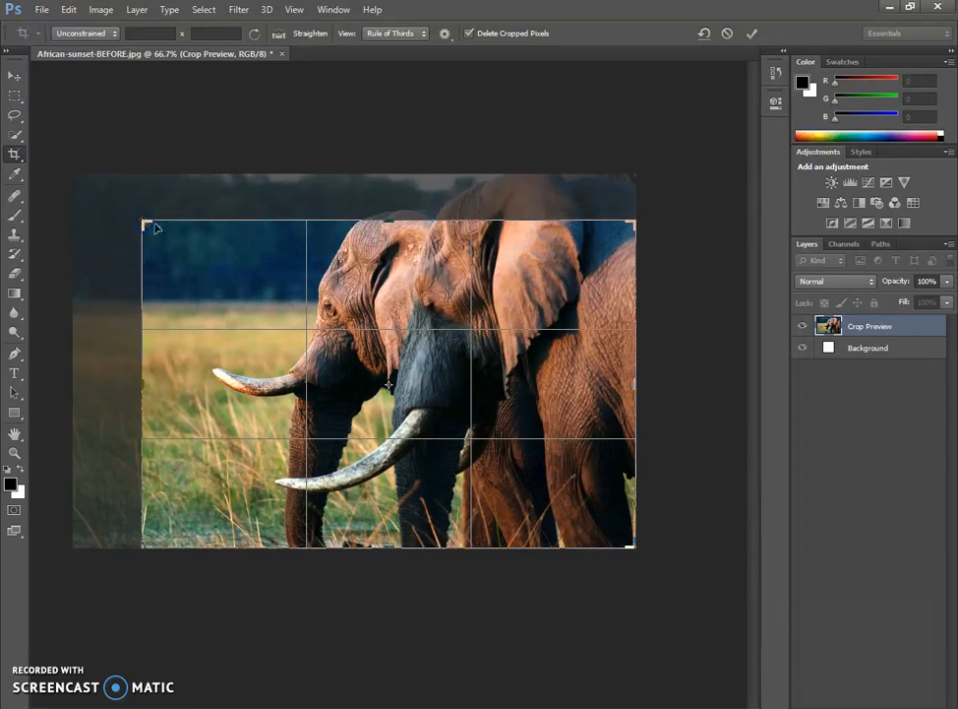
{"action": "mouse_move", "coordinate": [355, 285]}
{"action": "left_mouse_down"}
{"action": "mouse_move", "coordinate": [353, 299]}
{"action": "mouse_move", "coordinate": [355, 280]}
{"action": "mouse_move", "coordinate": [368, 279]}
{"action": "mouse_move", "coordinate": [357, 297]}
{"action": "left_mouse_up"}
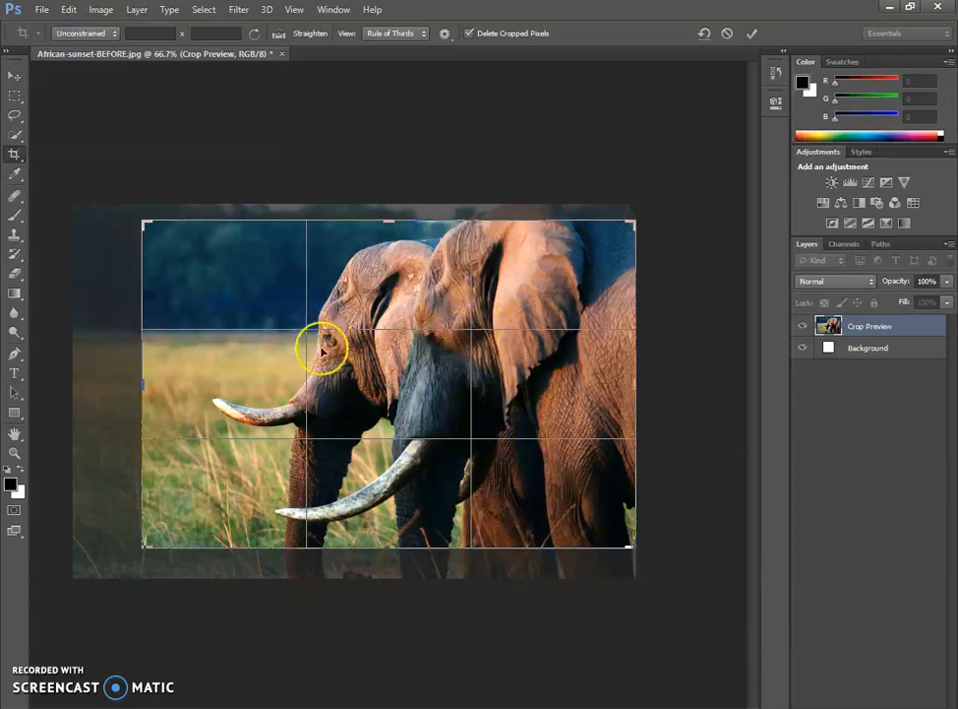
{"action": "left_click_drag", "start_coordinate": [331, 352], "coordinate": [330, 348]}
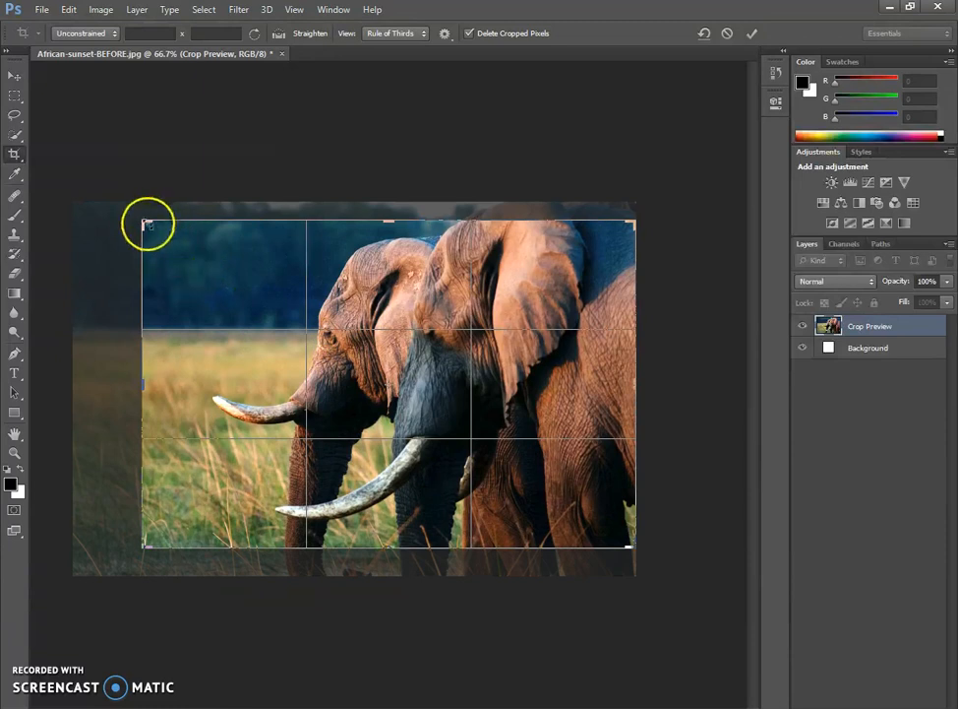
{"action": "left_click_drag", "start_coordinate": [146, 225], "coordinate": [155, 232]}
{"action": "left_click_drag", "start_coordinate": [315, 336], "coordinate": [314, 341]}
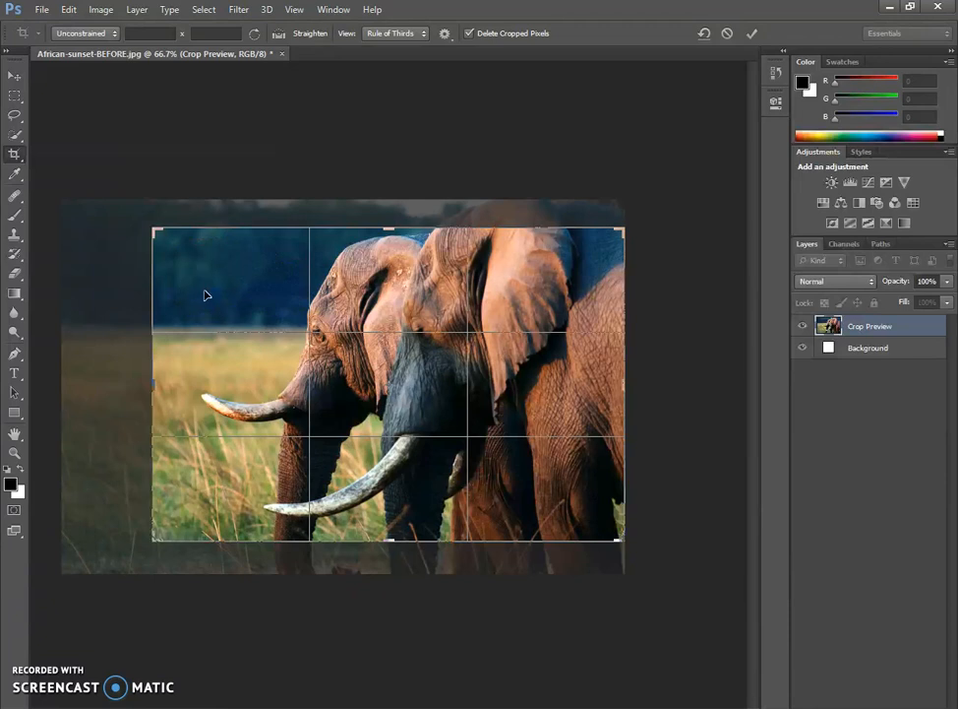
{"action": "key", "text": "Return"}
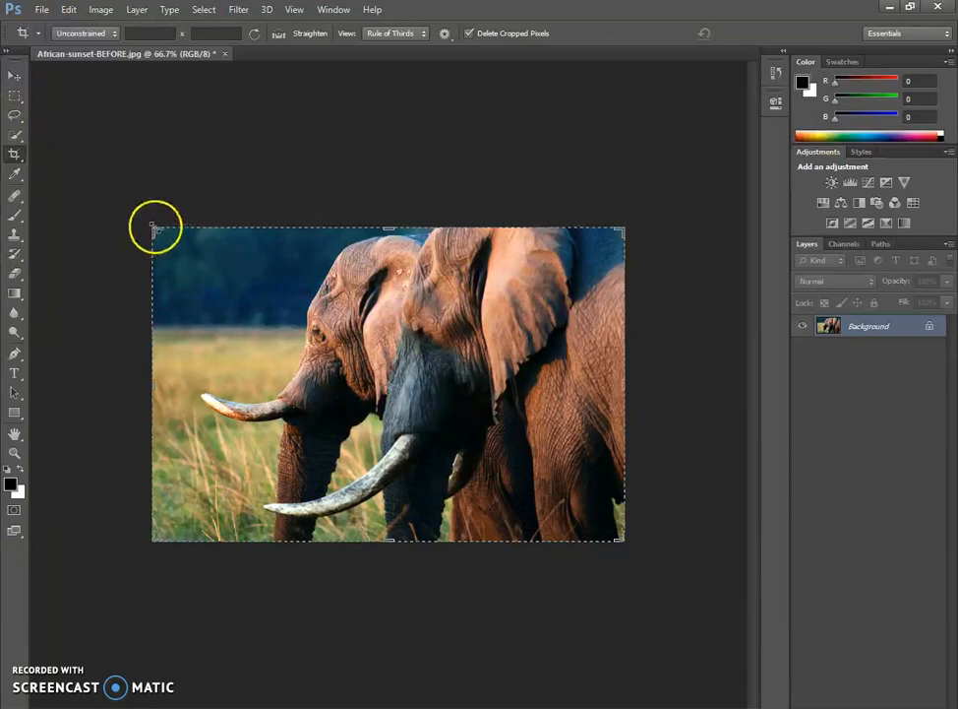
{"action": "left_click", "coordinate": [15, 76]}
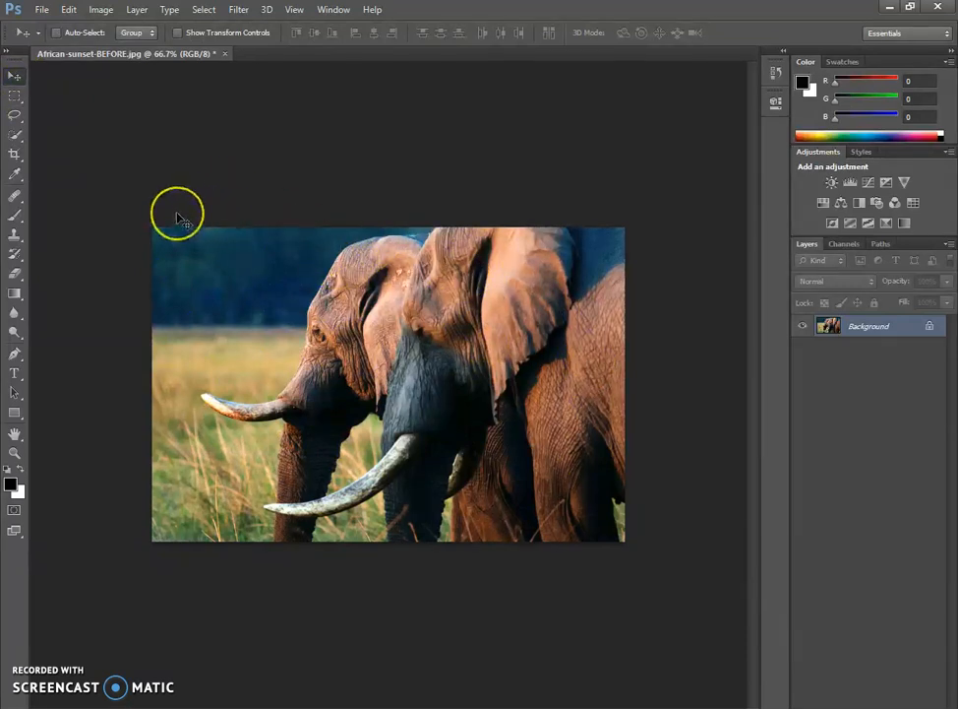
{"action": "left_click", "coordinate": [461, 194]}
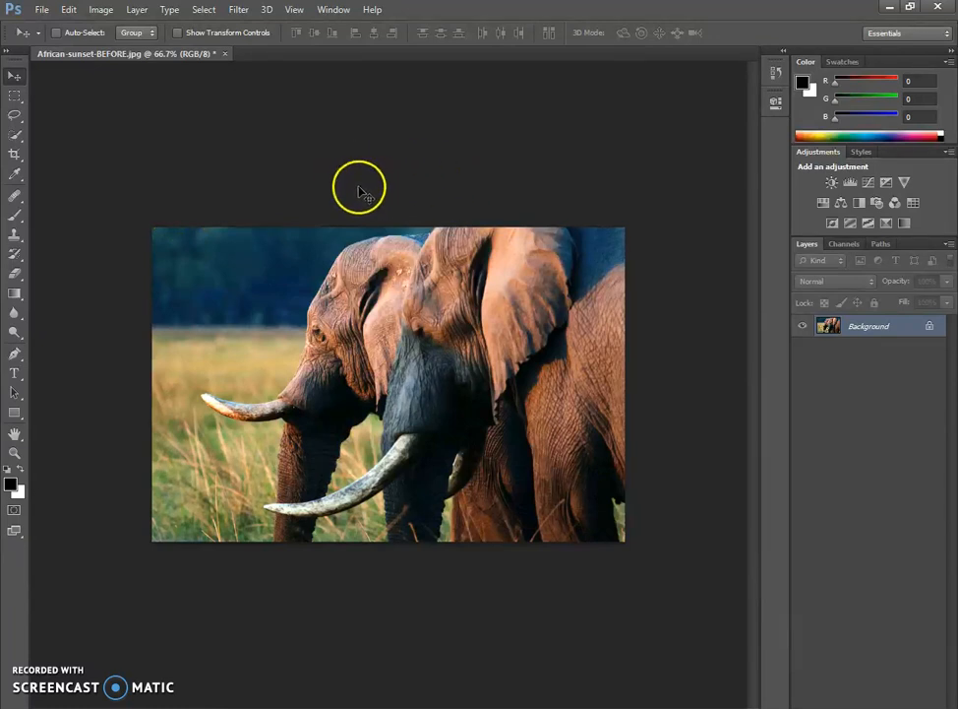
{"action": "left_click", "coordinate": [70, 12]}
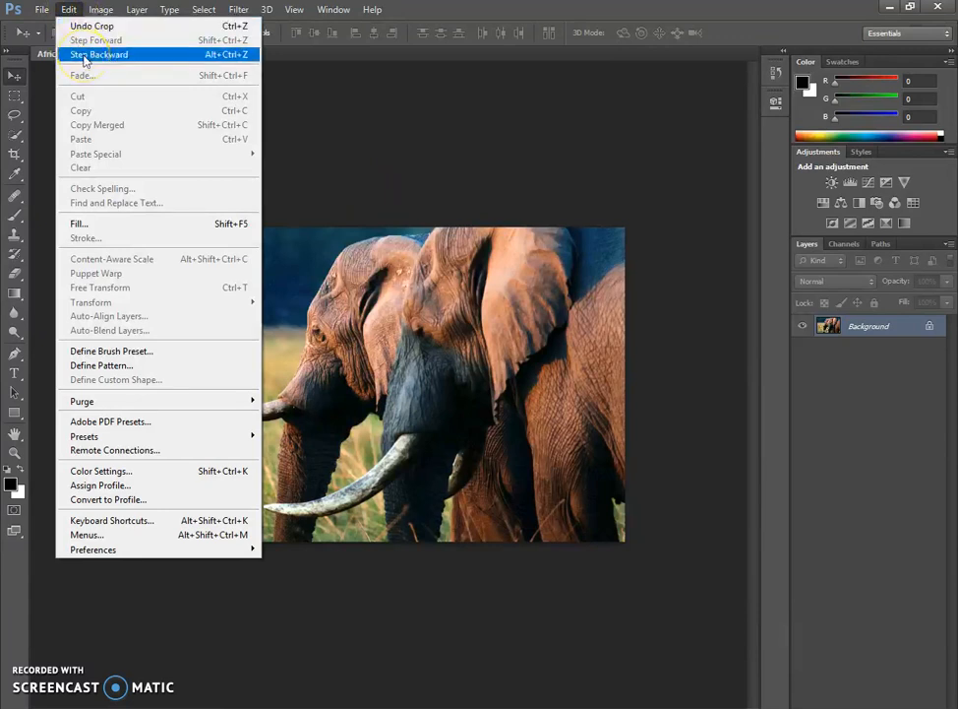
{"action": "left_click", "coordinate": [417, 114]}
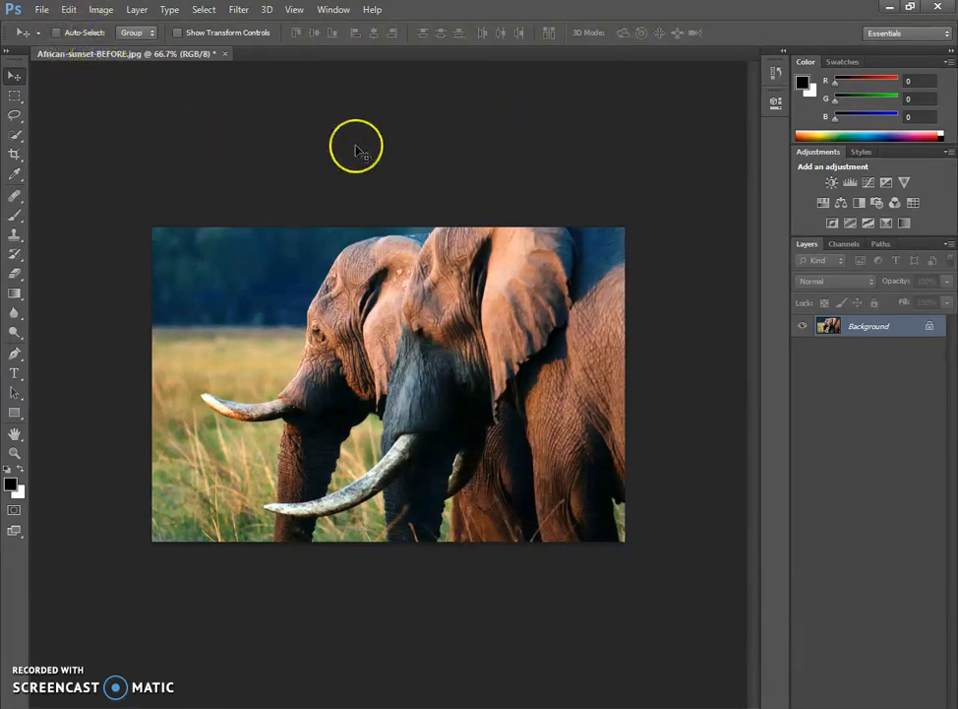
- Open the photo's edit history and try to delete the Crop state
{"action": "left_click", "coordinate": [775, 75]}
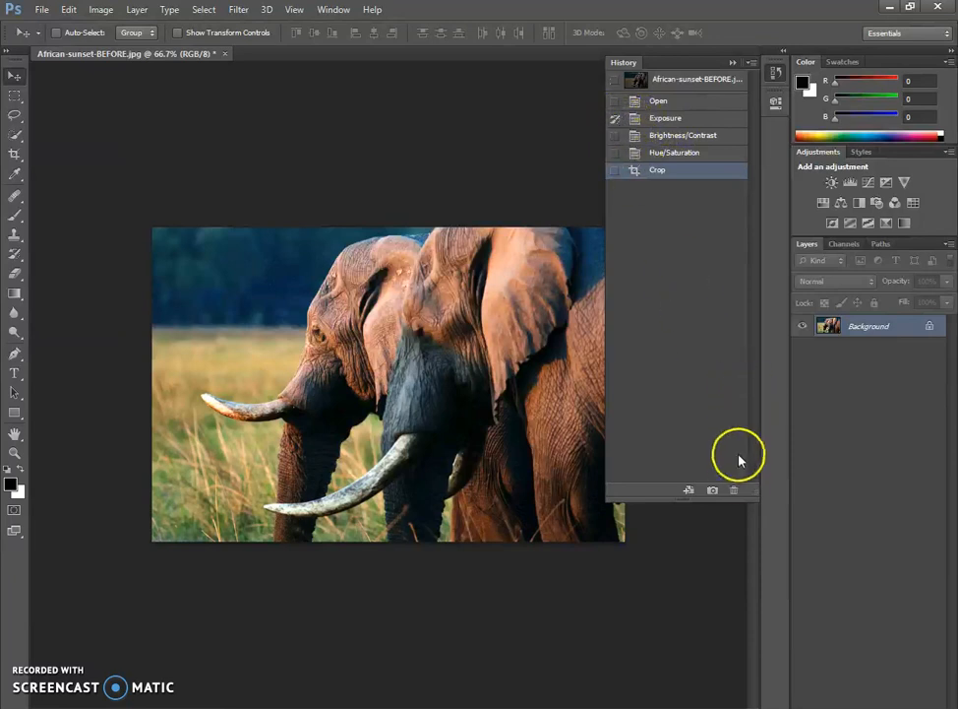
{"action": "left_click", "coordinate": [734, 489]}
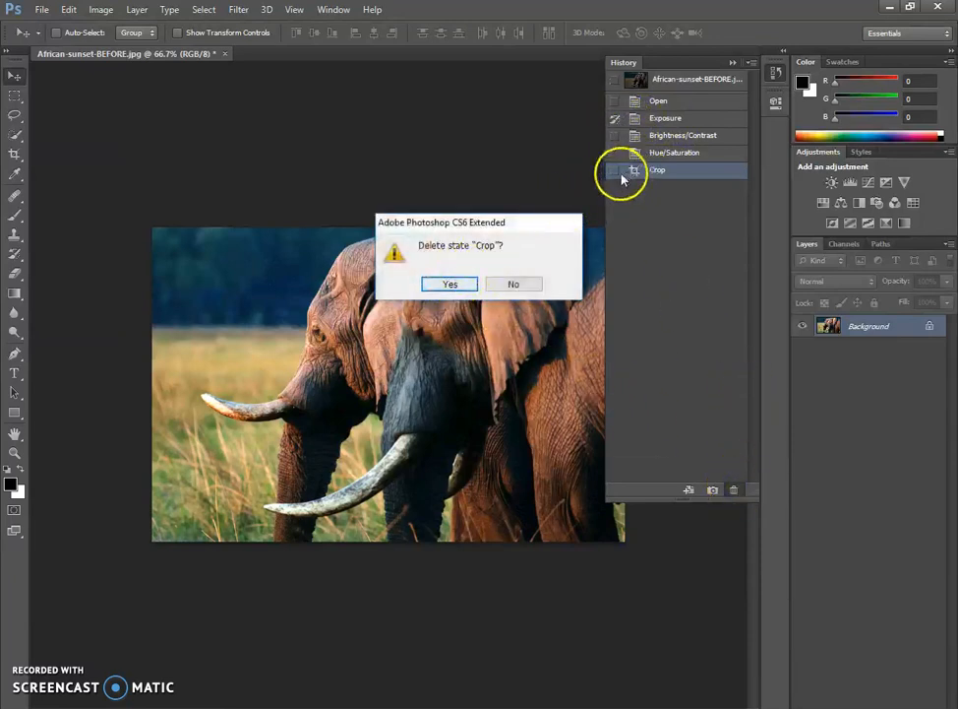
{"action": "left_click", "coordinate": [512, 285]}
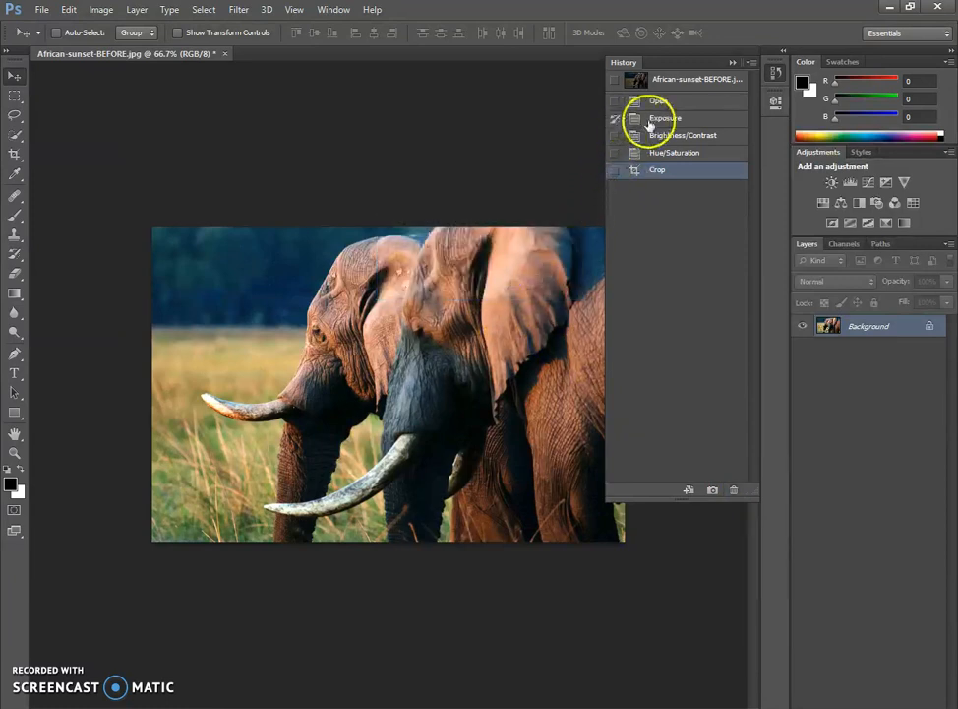
- Roll the photo back to the Exposure history state, clear that state's History Brush source marker, and collapse the history
{"action": "left_click", "coordinate": [665, 119]}
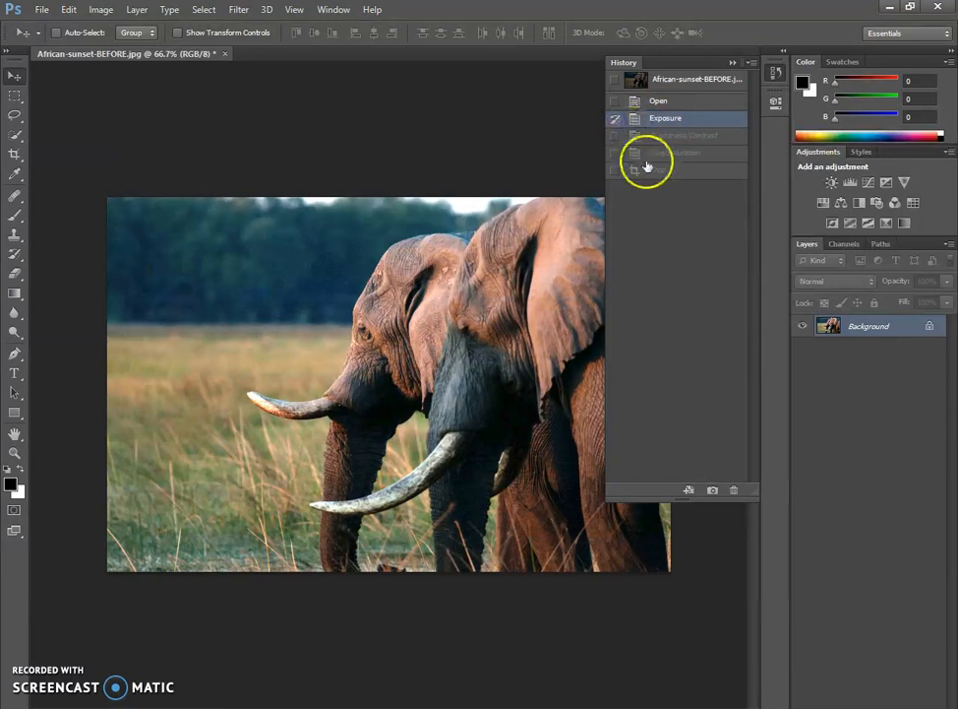
{"action": "left_click", "coordinate": [735, 490]}
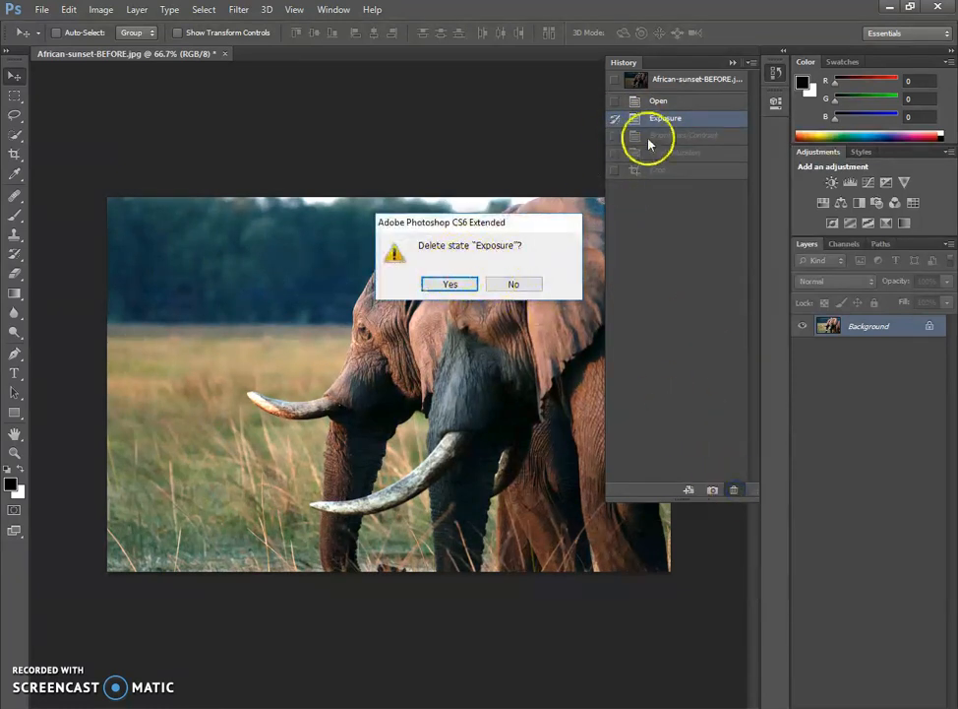
{"action": "left_click", "coordinate": [517, 285]}
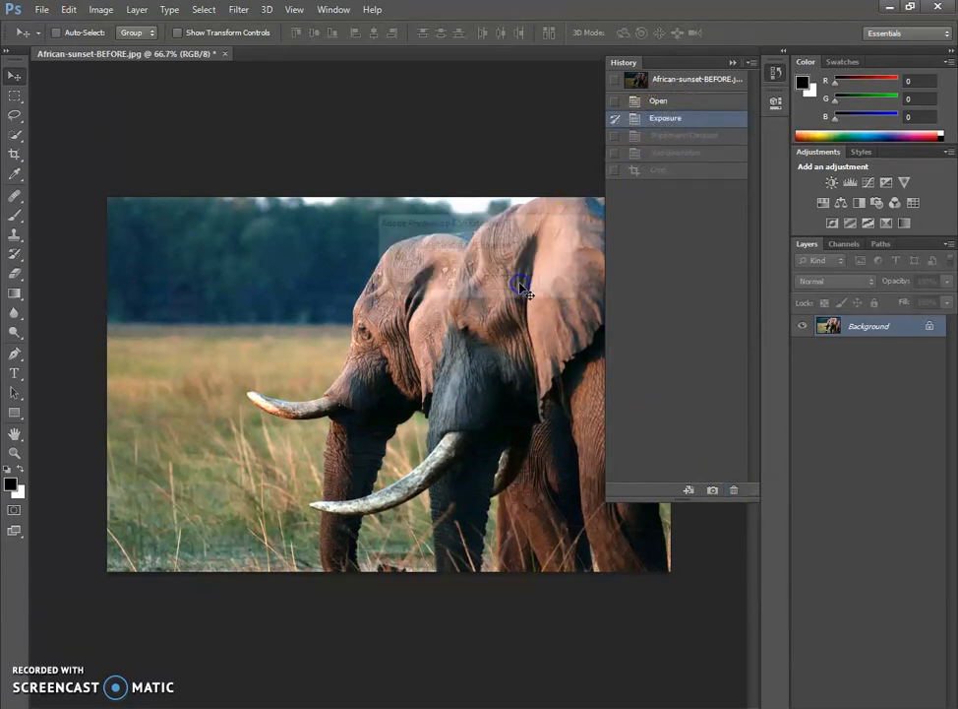
{"action": "left_click", "coordinate": [616, 119]}
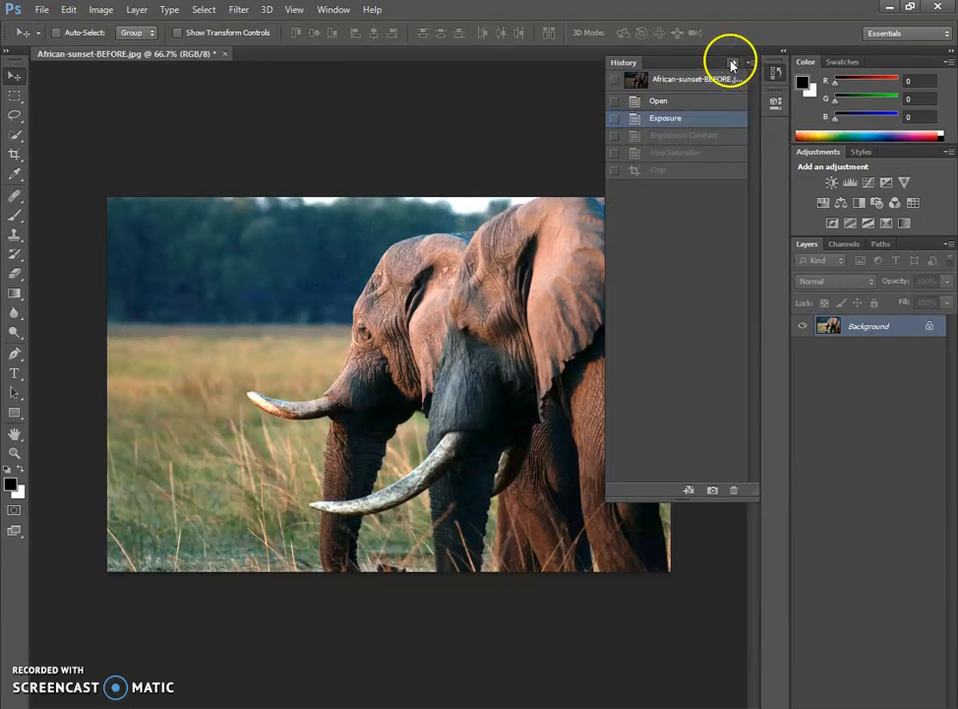
{"action": "left_click", "coordinate": [733, 63]}
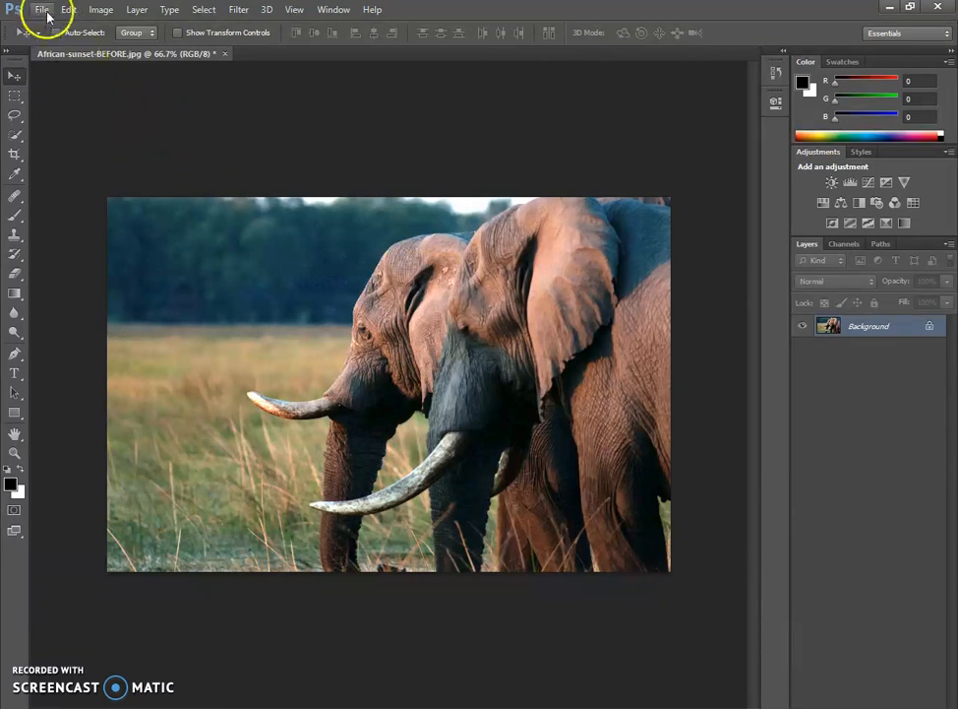
{"action": "left_click", "coordinate": [103, 10]}
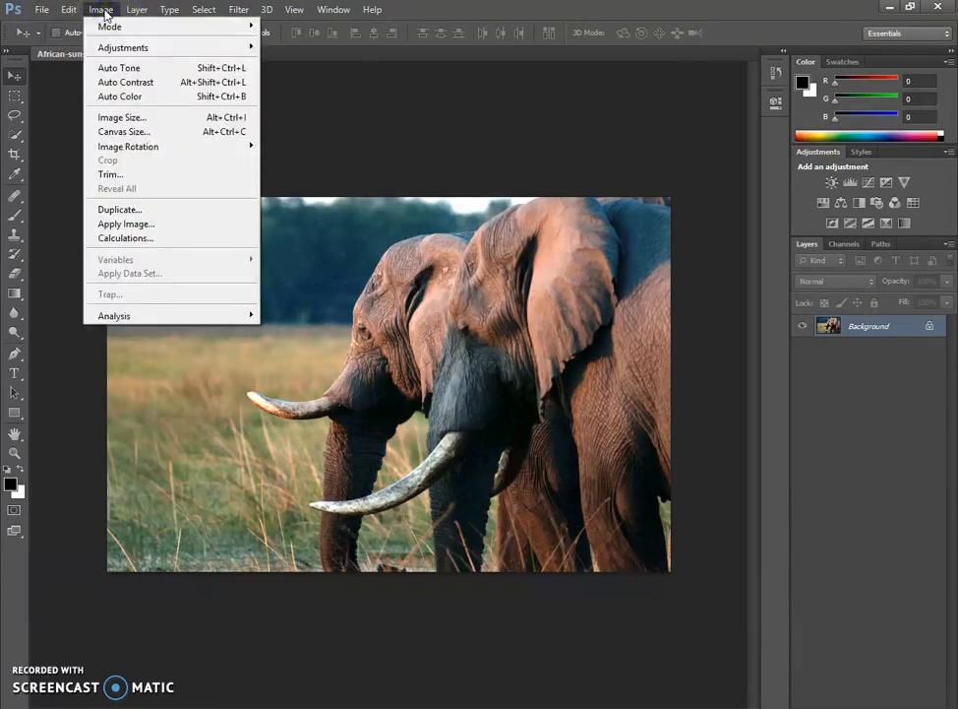
{"action": "left_click", "coordinate": [103, 12]}
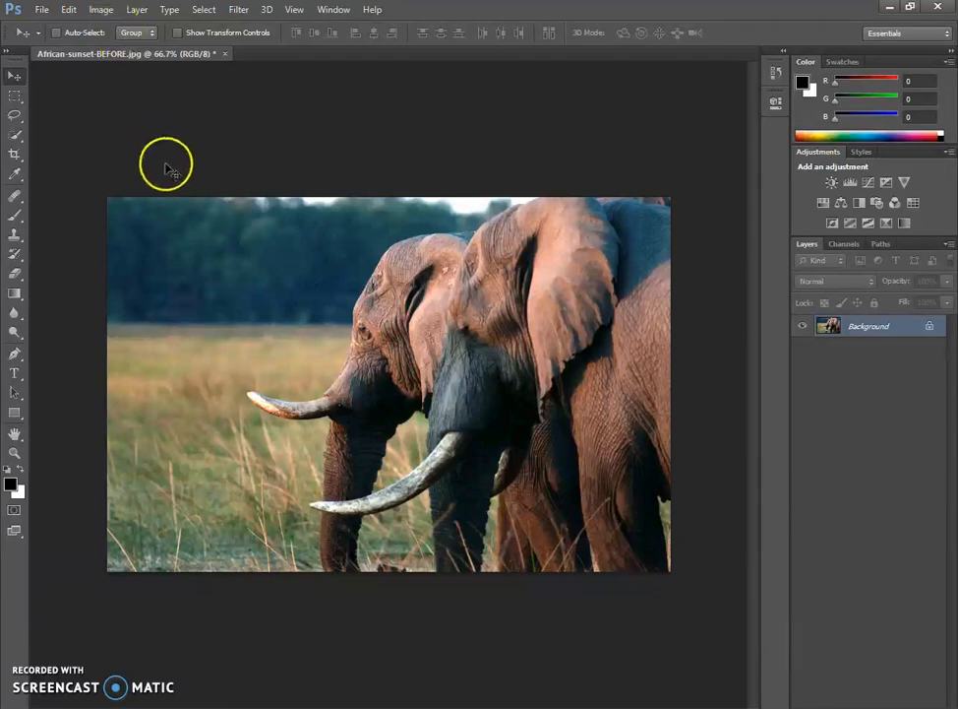